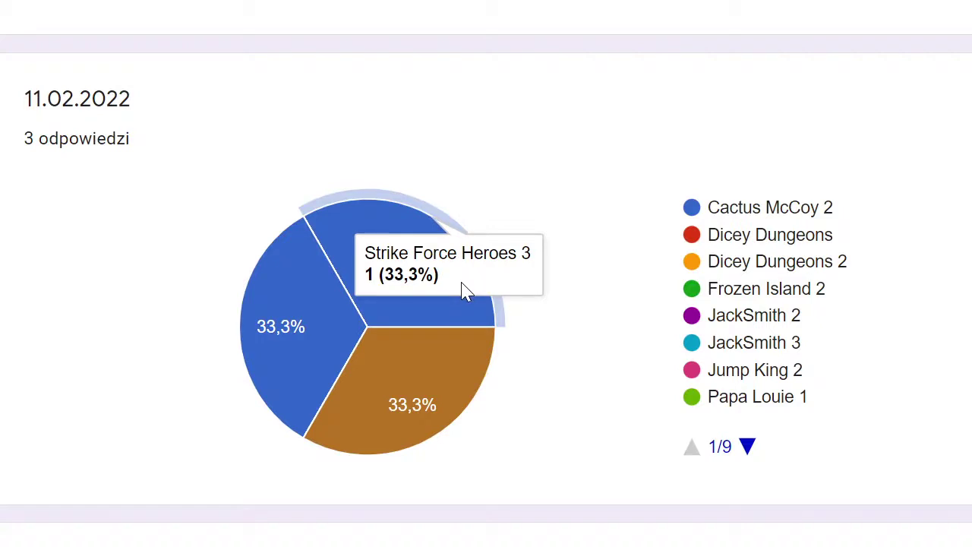
Step: Examine which games were chosen in each slice of the 11.02.2022 and 18.02.2022 poll result charts
mouse_move(336, 317)
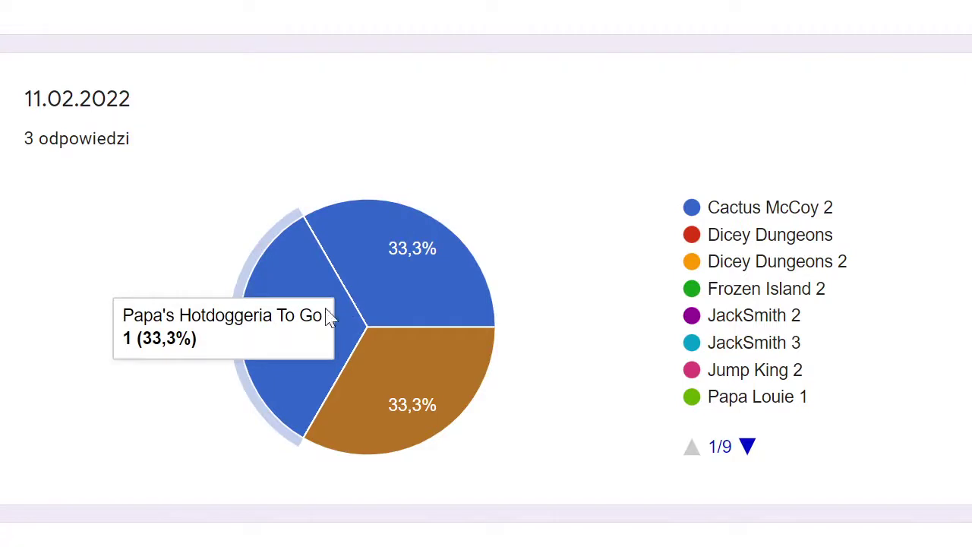
scroll(607, 331, "down", 3)
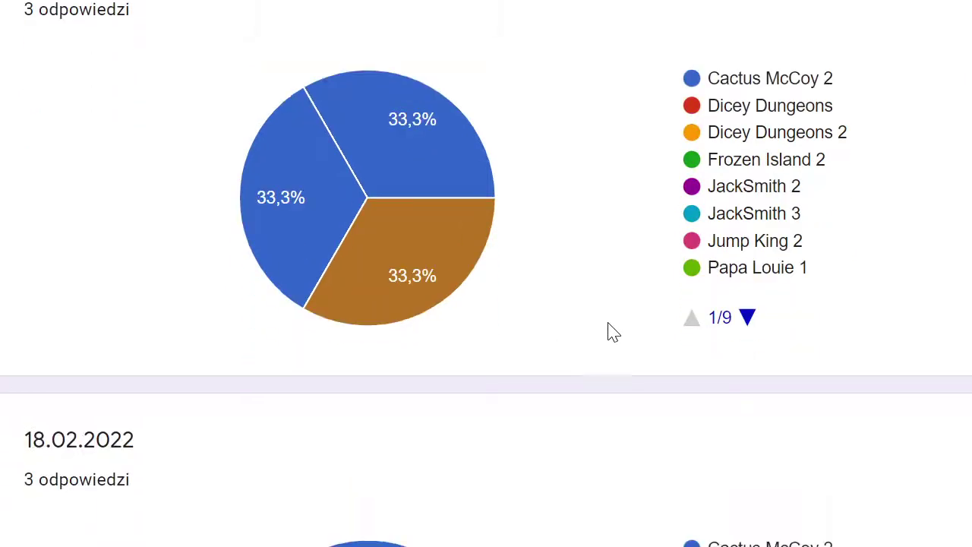
mouse_move(449, 95)
scroll(569, 386, "down", 3)
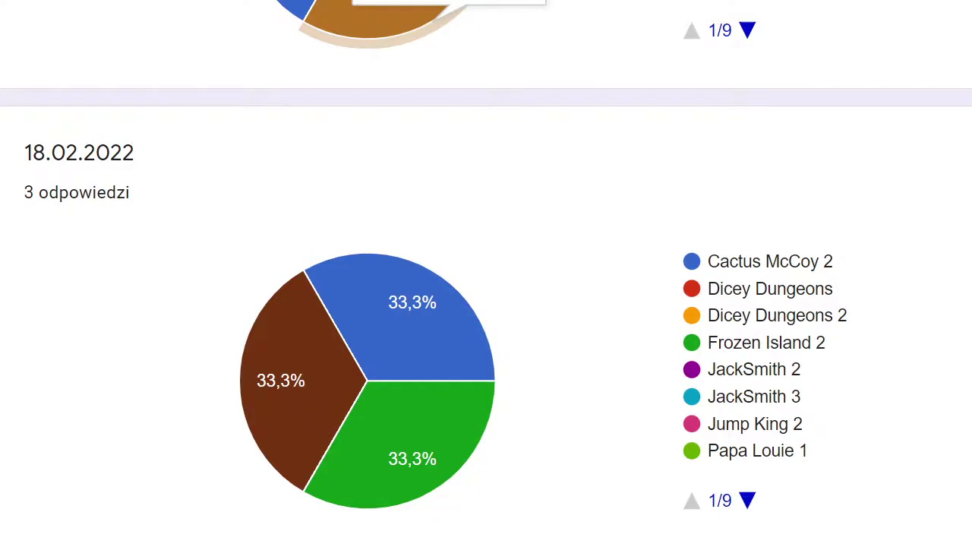
mouse_move(302, 357)
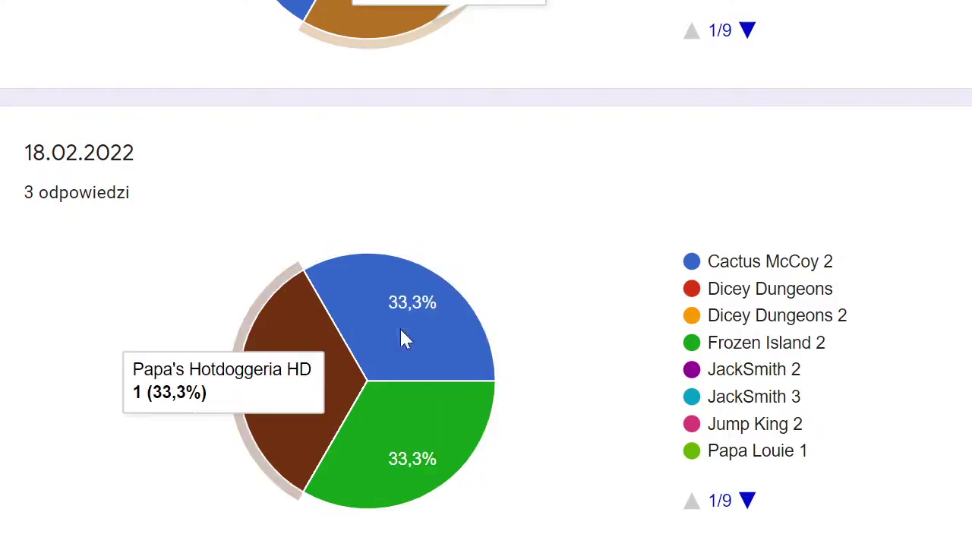
mouse_move(453, 319)
mouse_move(362, 385)
mouse_move(395, 455)
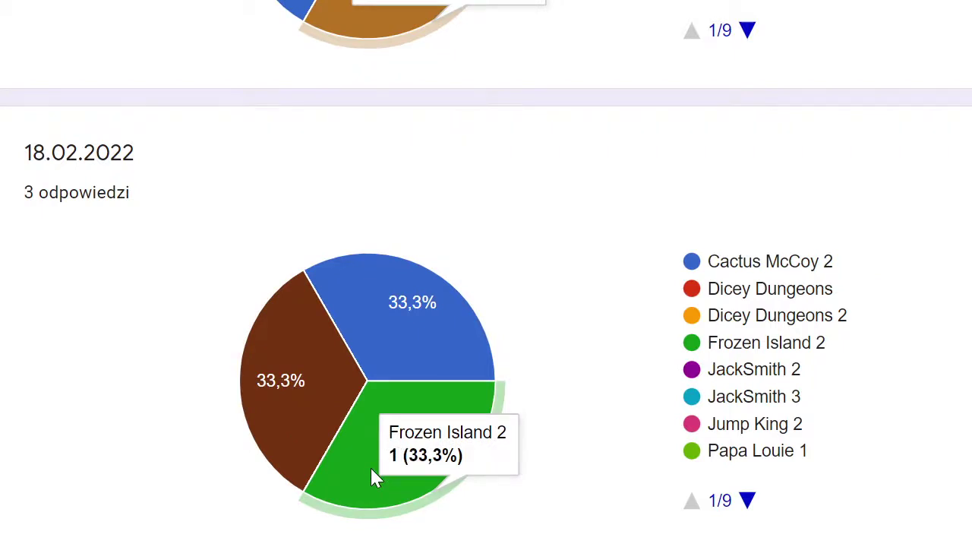
mouse_move(292, 416)
scroll(291, 414, "down", 5)
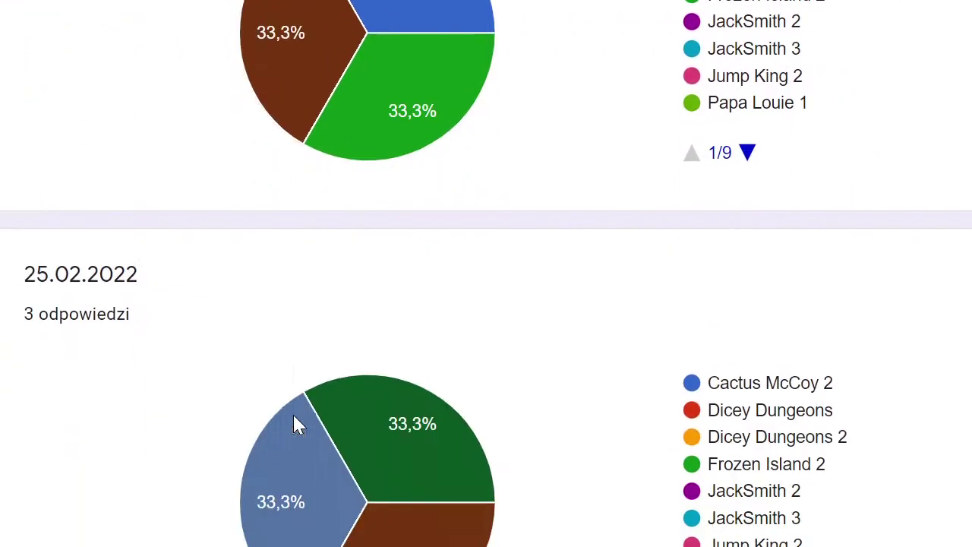
Step: Examine the games chosen in the 25.02.2022 poll chart and recheck the earlier February charts
mouse_move(394, 498)
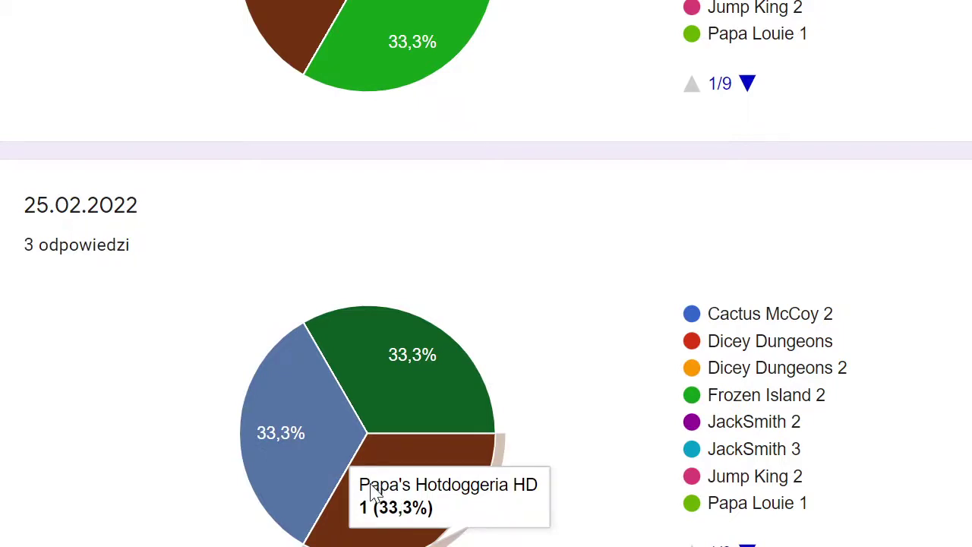
mouse_move(412, 426)
mouse_move(353, 448)
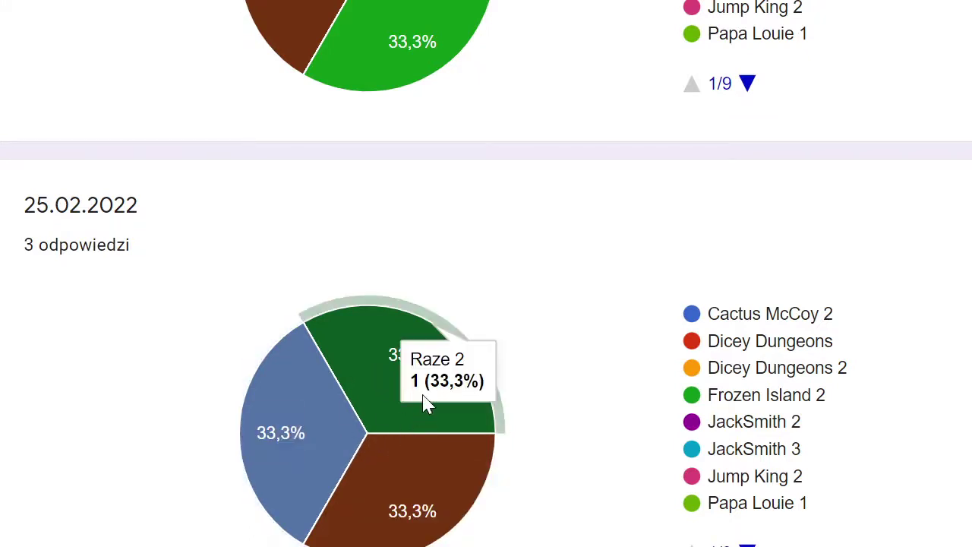
mouse_move(413, 475)
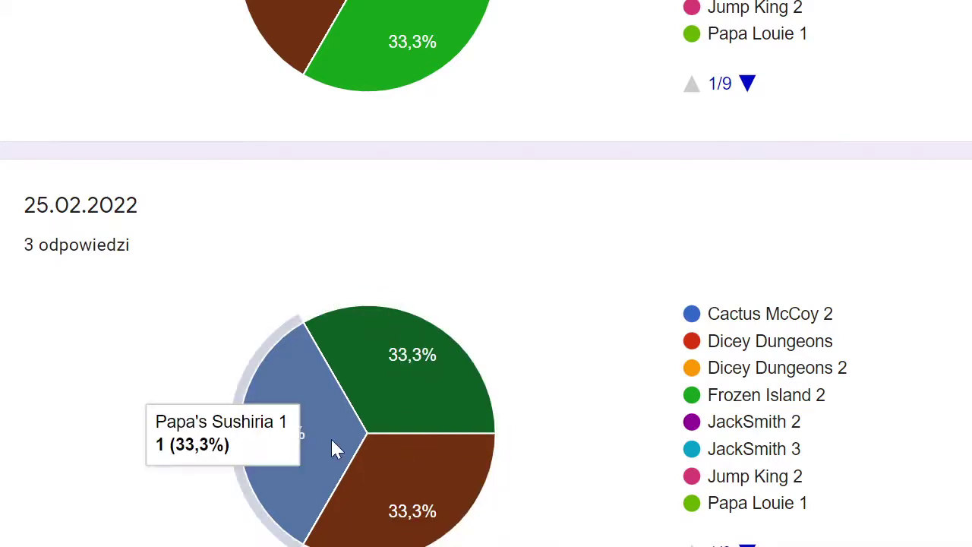
scroll(332, 440, "up", 3)
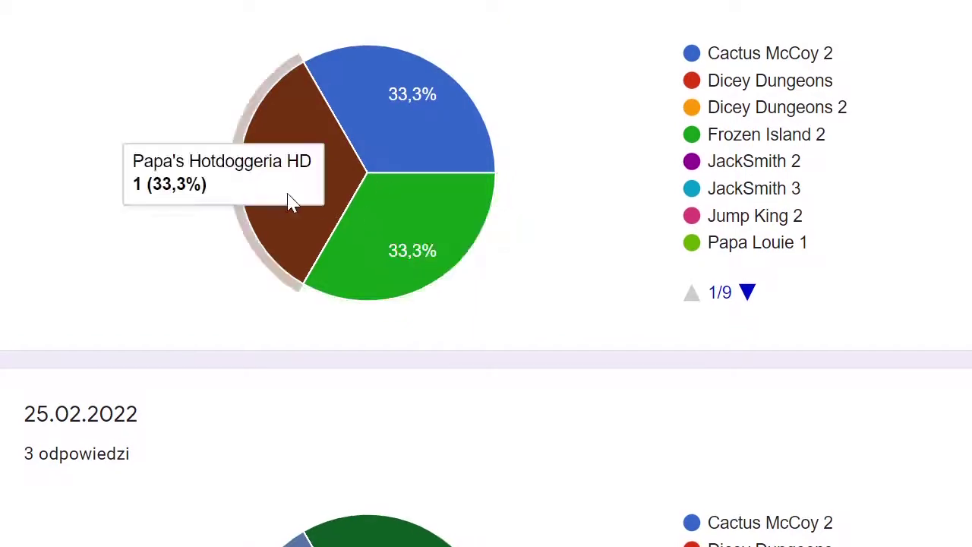
mouse_move(432, 251)
scroll(433, 251, "down", 15)
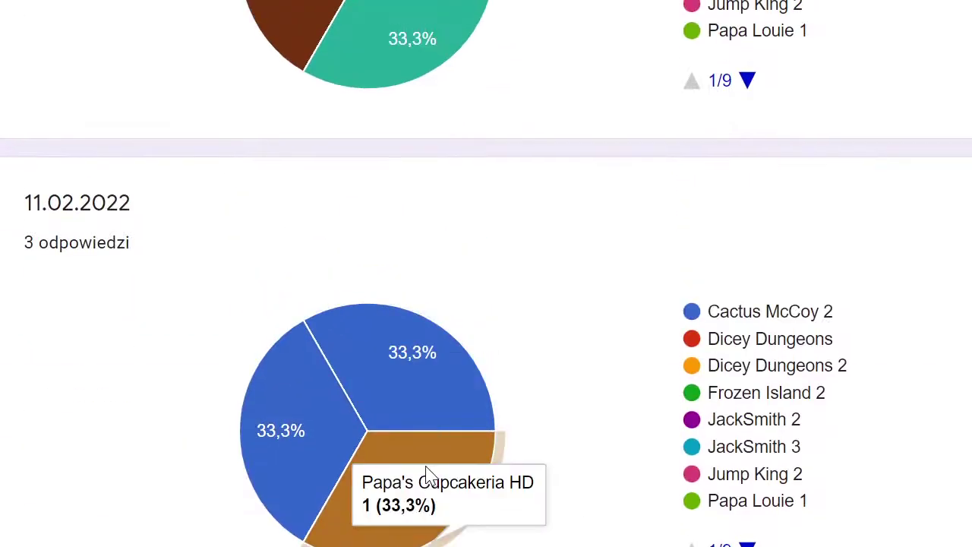
scroll(460, 105, "up", 2)
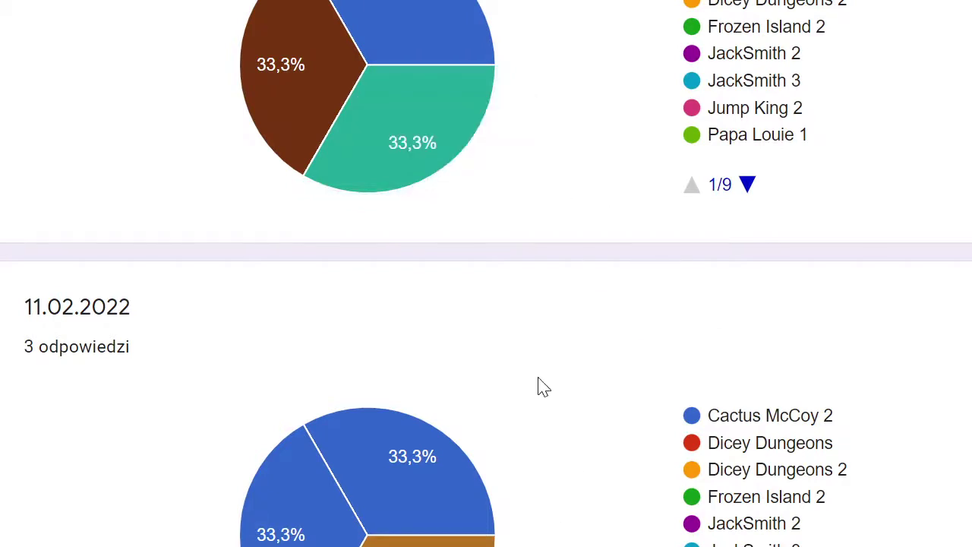
scroll(547, 410, "up", 4)
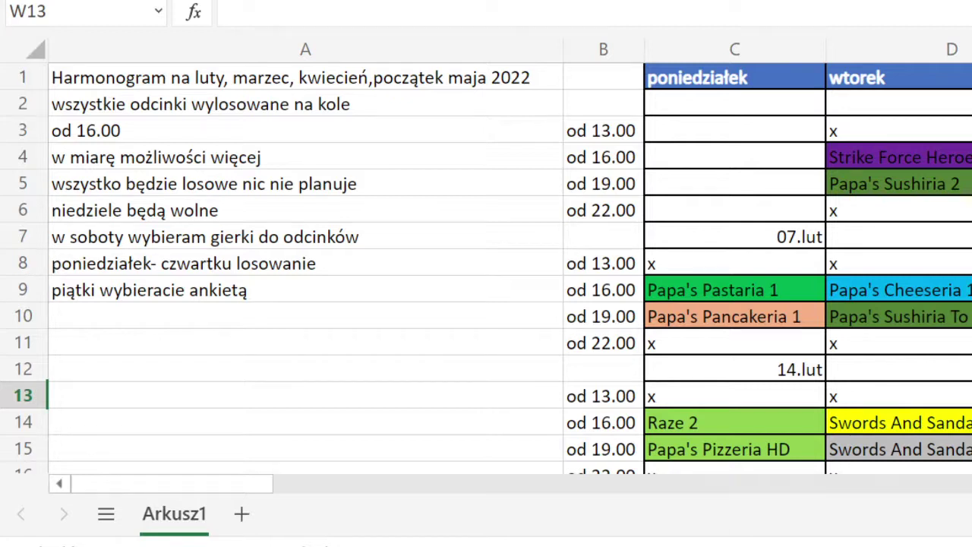
Step: Copy Papa's Bakeria To Go with its formatting from R2 into the Friday 04.lut schedule slot from 19.00 (G5)
left_click_drag(164, 481, 217, 458)
scroll(381, 395, "down", 2)
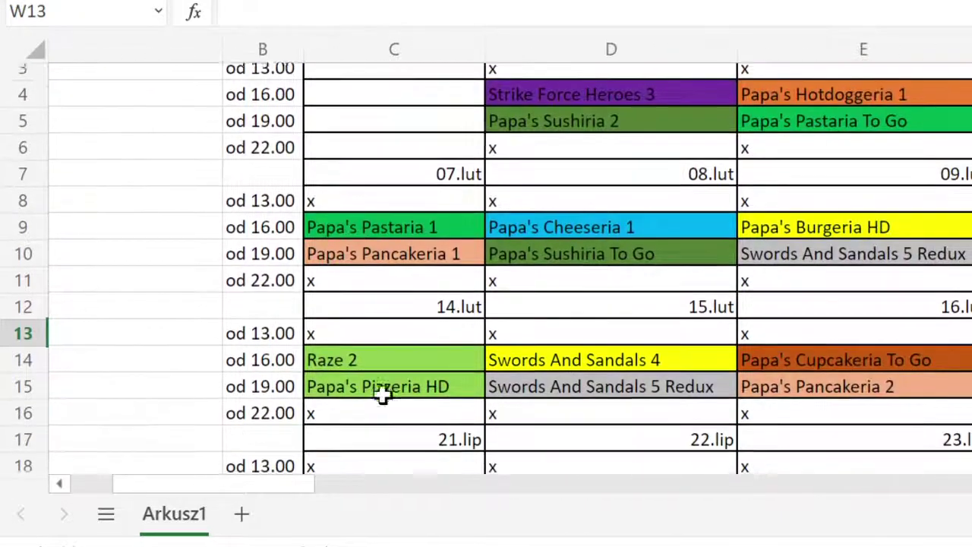
scroll(446, 382, "up", 2)
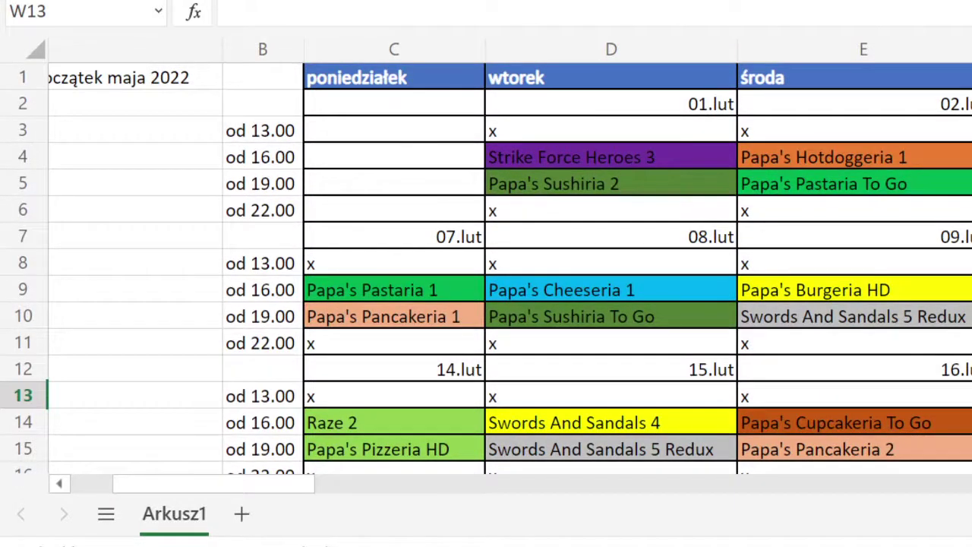
scroll(804, 276, "down", 1)
scroll(804, 275, "up", 1)
left_click_drag(292, 484, 861, 422)
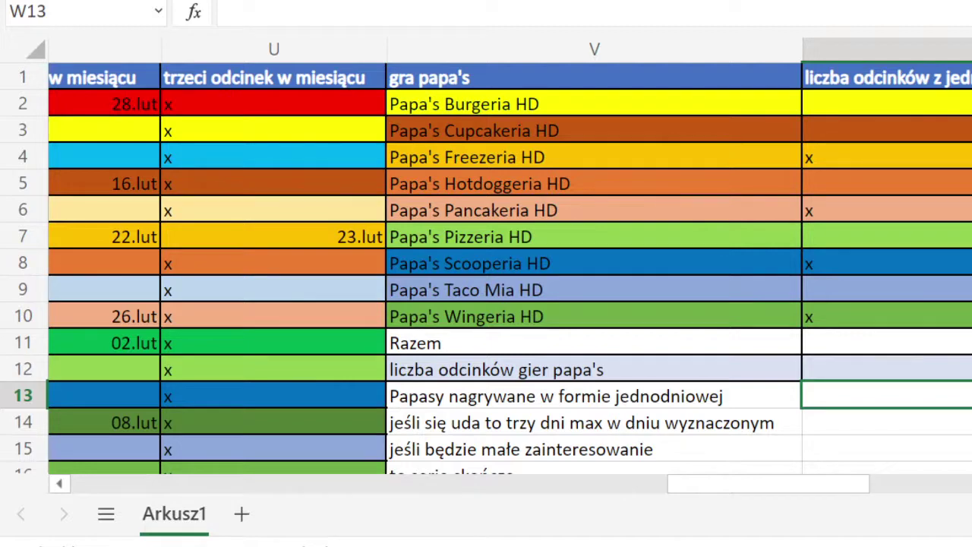
left_click_drag(781, 486, 581, 480)
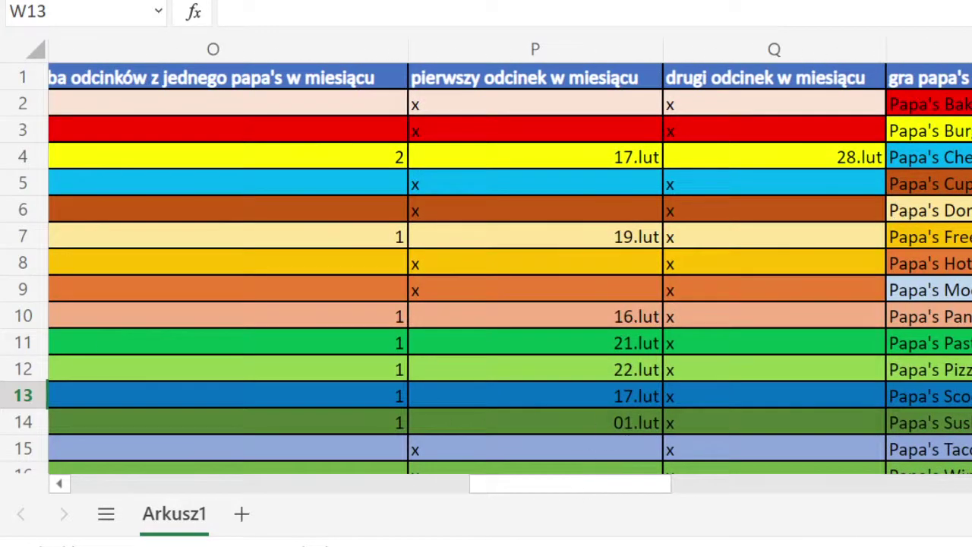
left_click(929, 103)
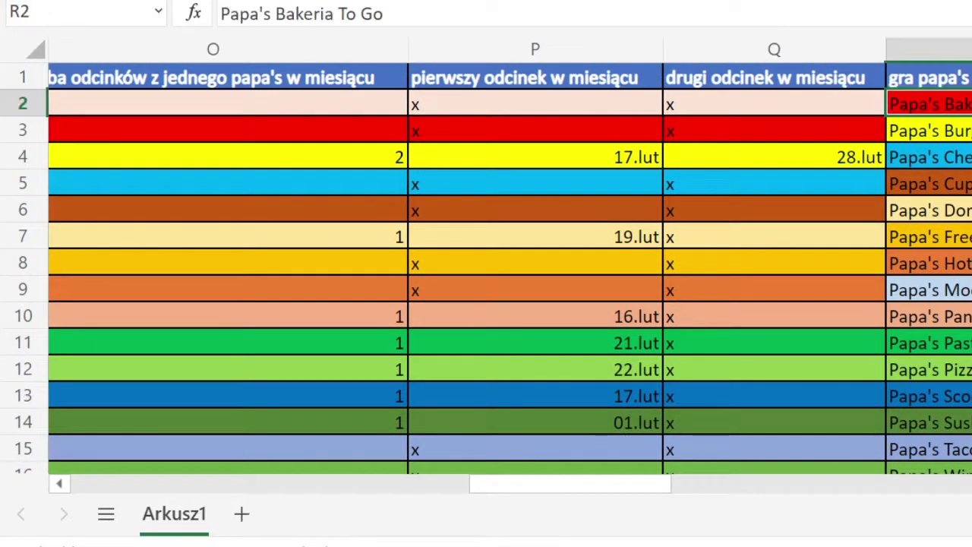
scroll(607, 505, "left", 3)
scroll(531, 504, "left", 6)
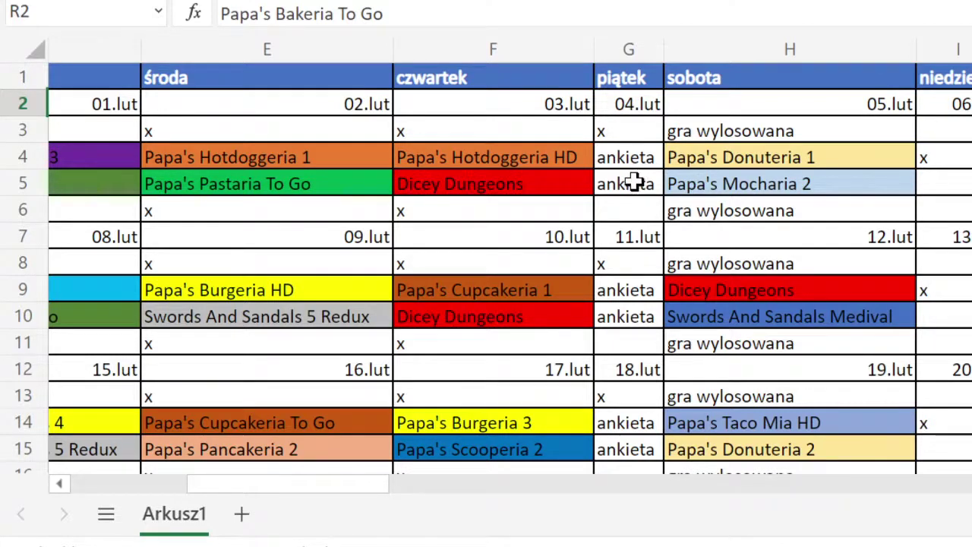
right_click(634, 176)
left_click(663, 7)
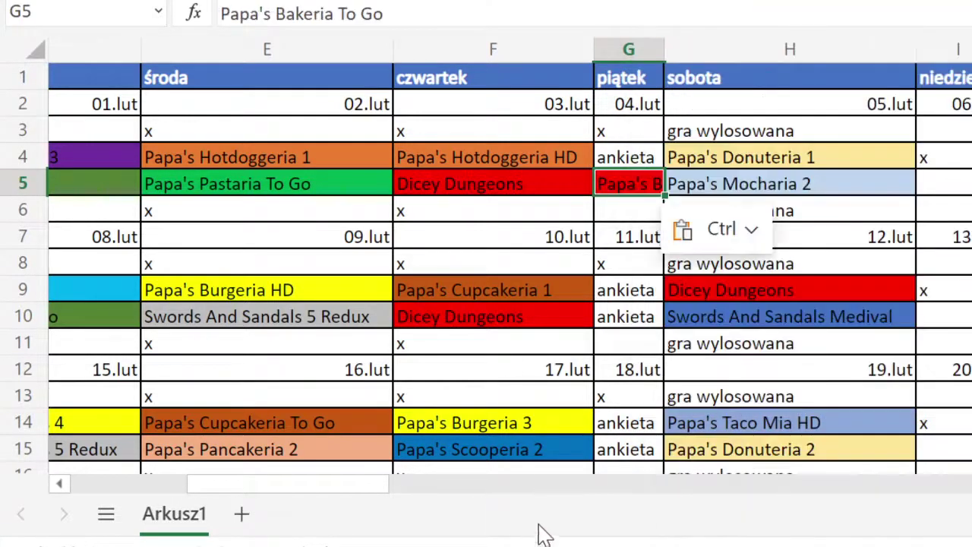
Step: Auto-fit the width of the Friday (piątek) column G
left_click(630, 50)
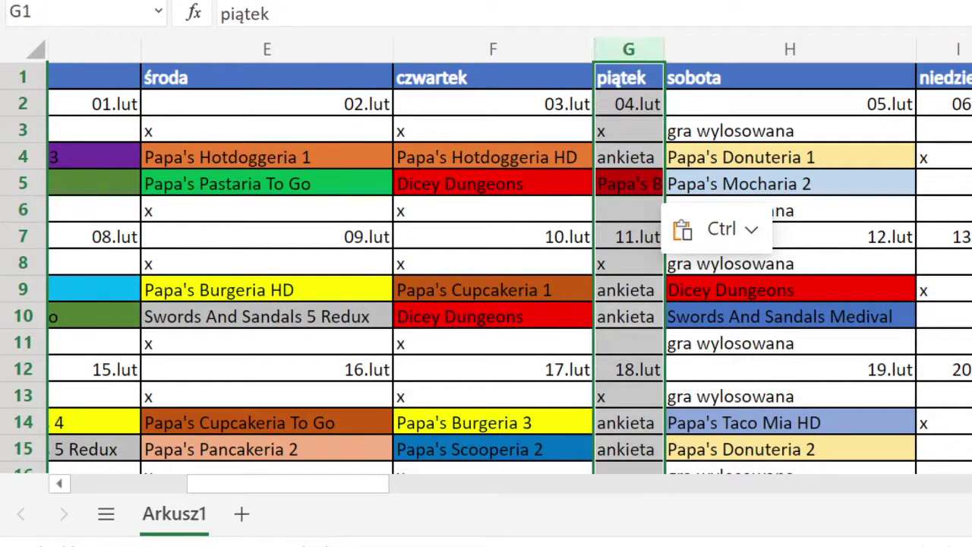
key("Escape")
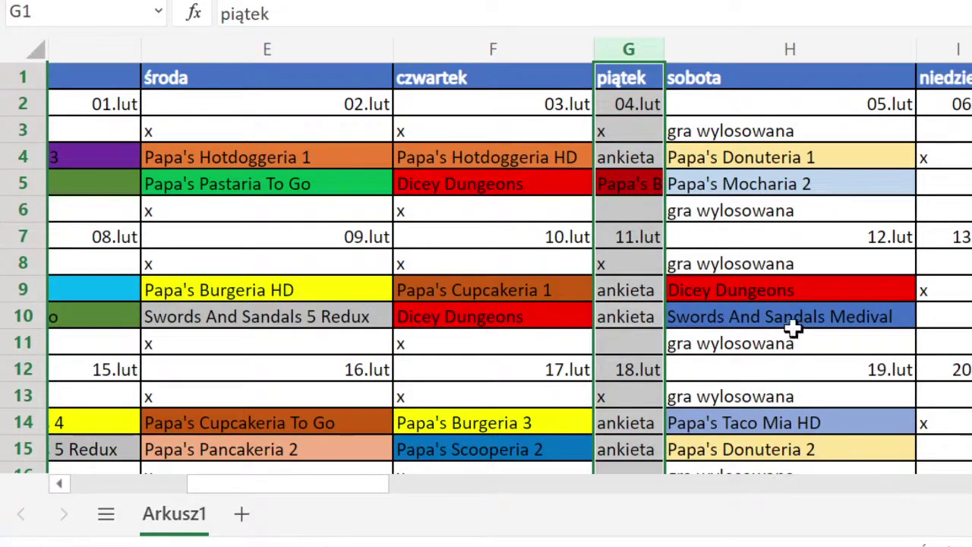
key("alt+h")
key("o")
key("i")
Step: Set the monthly episode count of Papa's Bakeria To Go to 2 in S2
left_click_drag(306, 483, 675, 445)
left_click(883, 103)
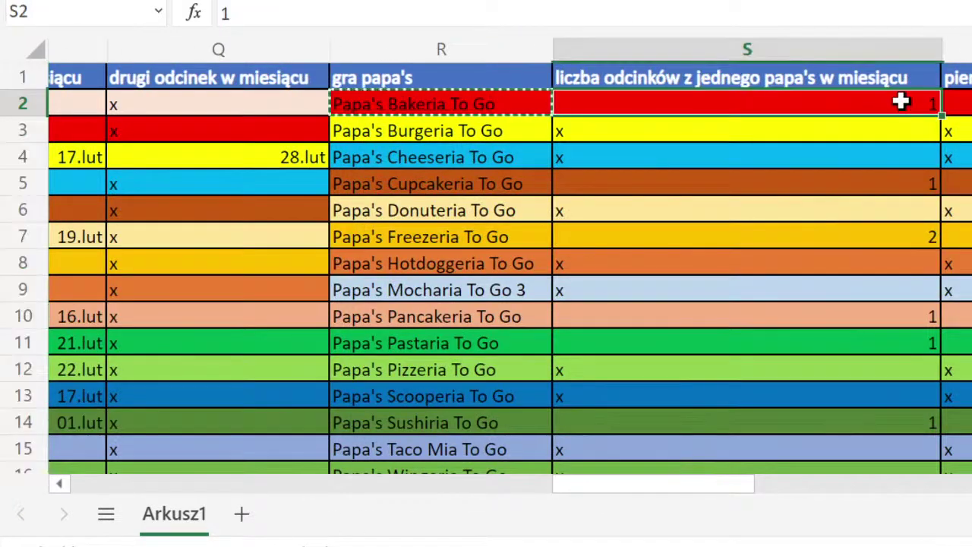
type("2")
key("Tab")
Step: Move the 28.02.2022 episode date of Papa's Bakeria To Go from T2 to U2
key("shift+Right")
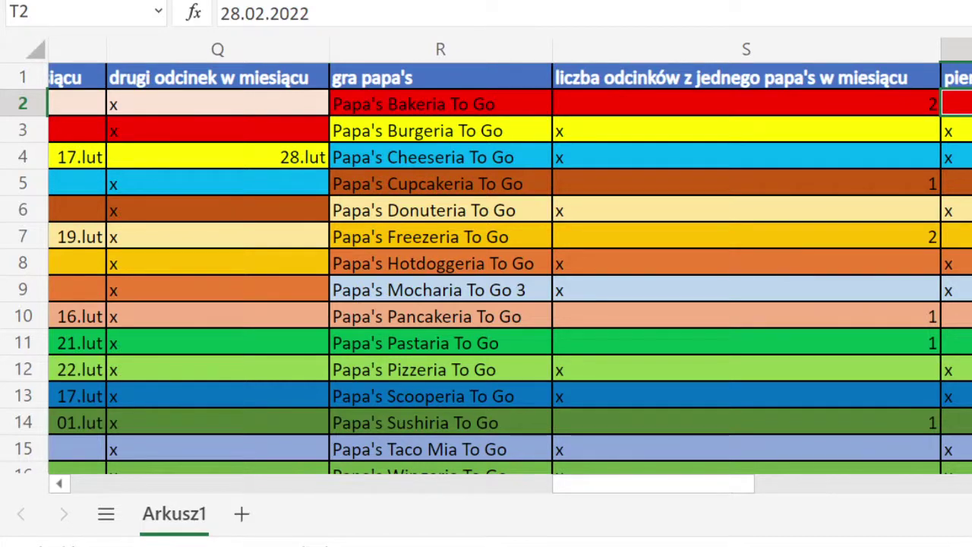
left_click_drag(956, 103, 970, 103)
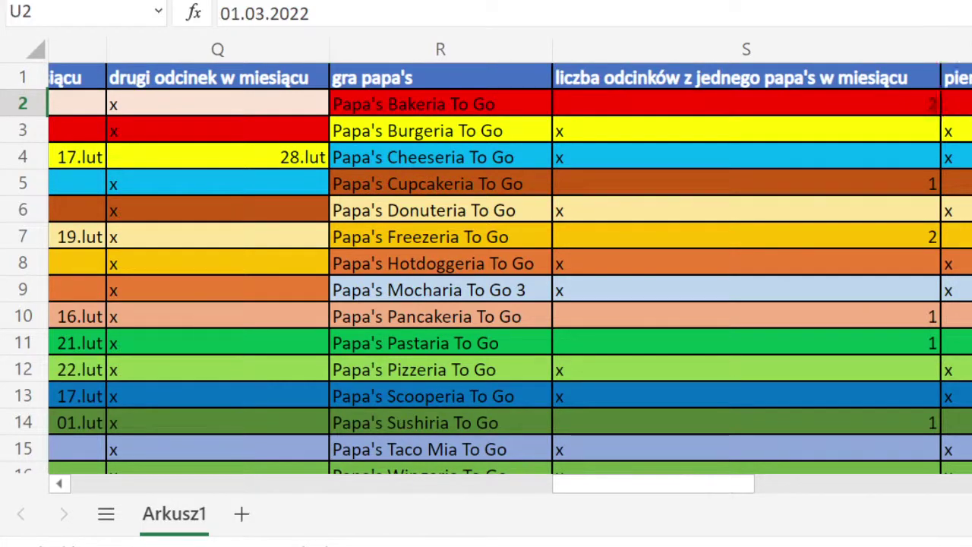
left_click(934, 229)
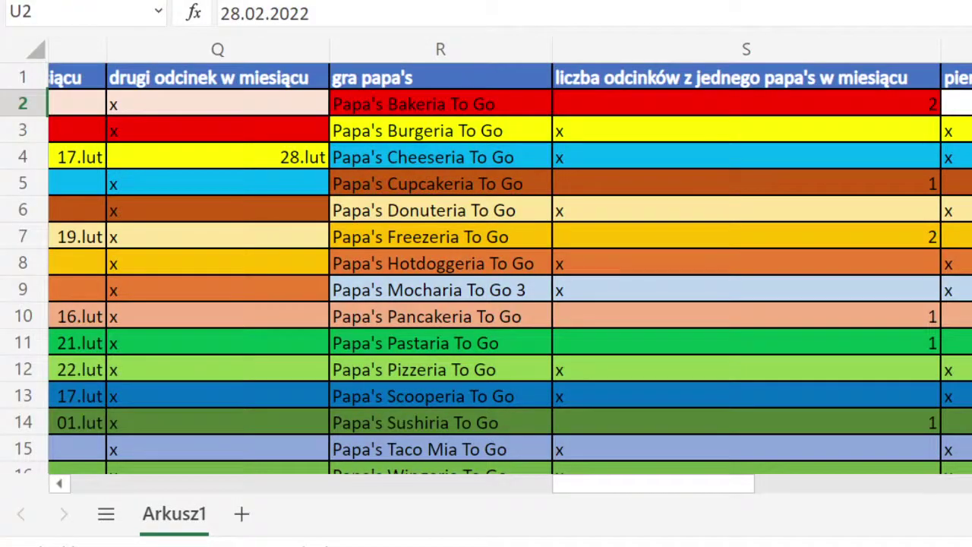
Step: Fill T2 from S2 to restore its red formatting and enter 4.02 as Papa's Bakeria To Go's first episode date
left_click(949, 107)
left_click(911, 109)
left_click_drag(941, 117, 958, 107)
left_click(956, 131)
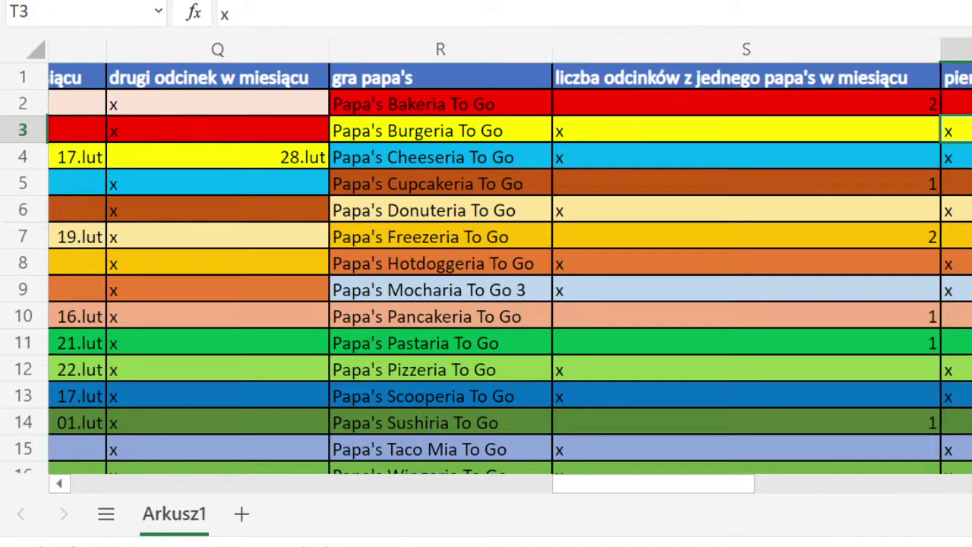
left_click(956, 104)
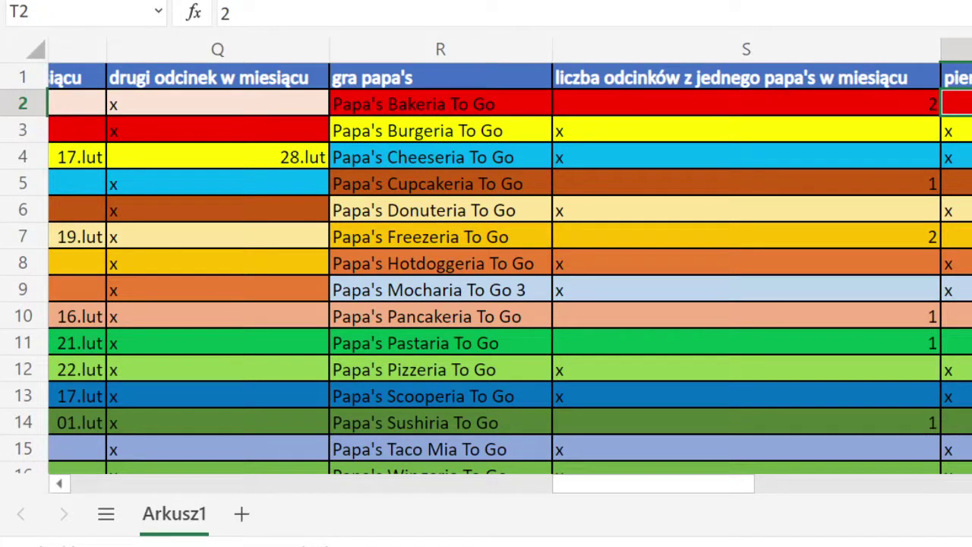
type("4.02")
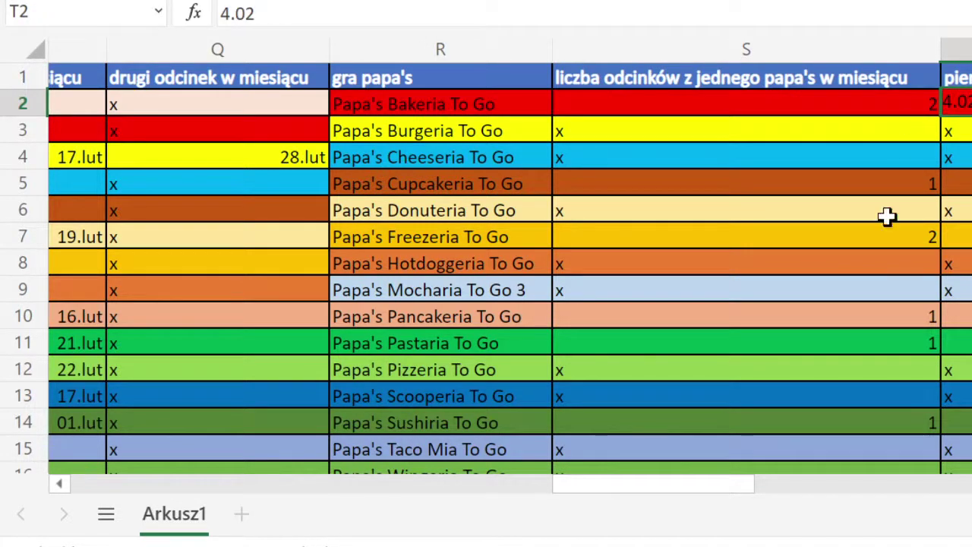
left_click(870, 260)
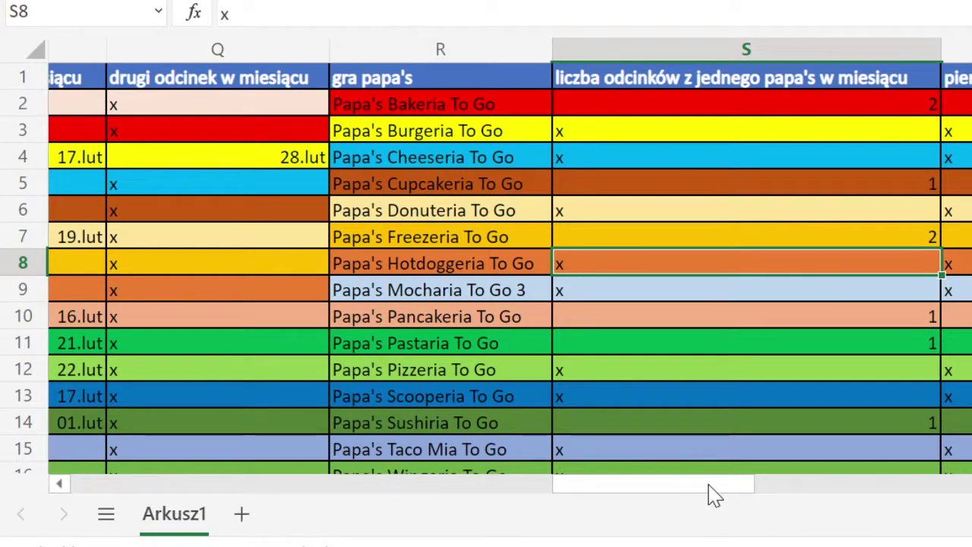
Step: Copy Papa's Hotdoggeria HD from V5 into the Friday 04.lut schedule slot from 13.00 (G3)
left_click(971, 183)
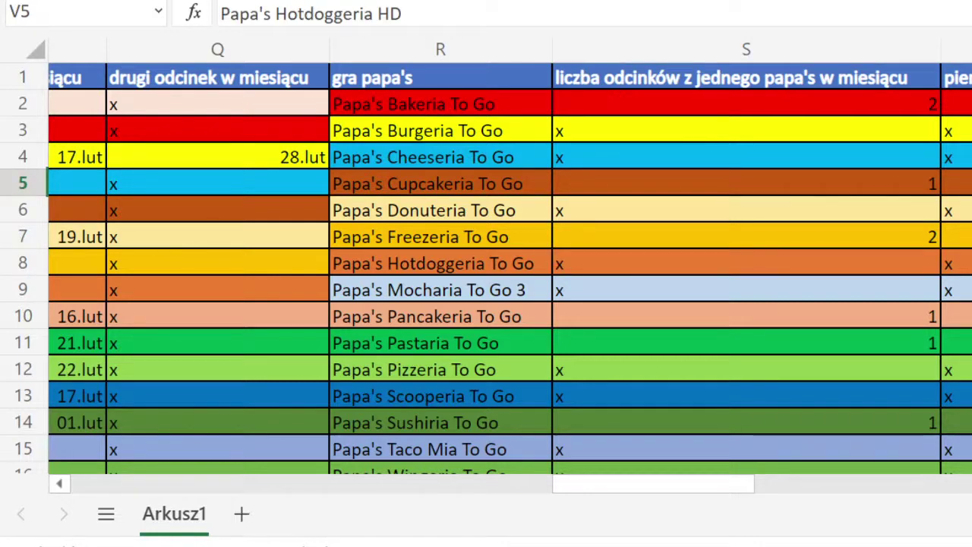
left_click_drag(618, 486, 178, 455)
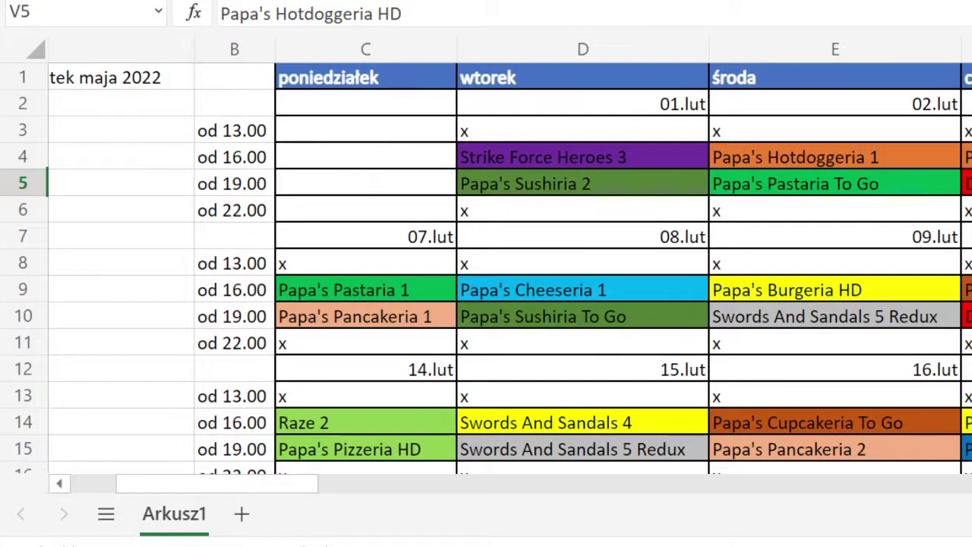
left_click(971, 130)
type("Papa's Hotdoggeria HD")
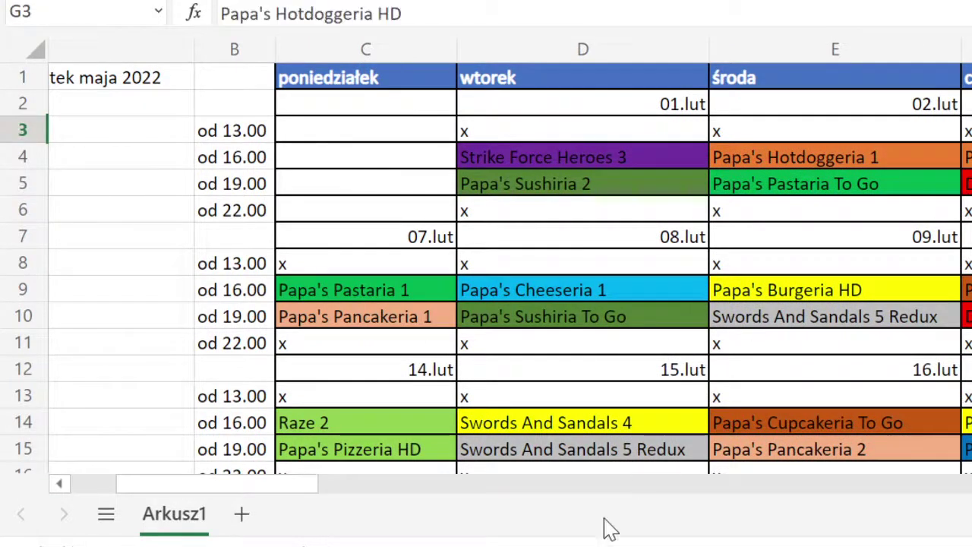
left_click(971, 48)
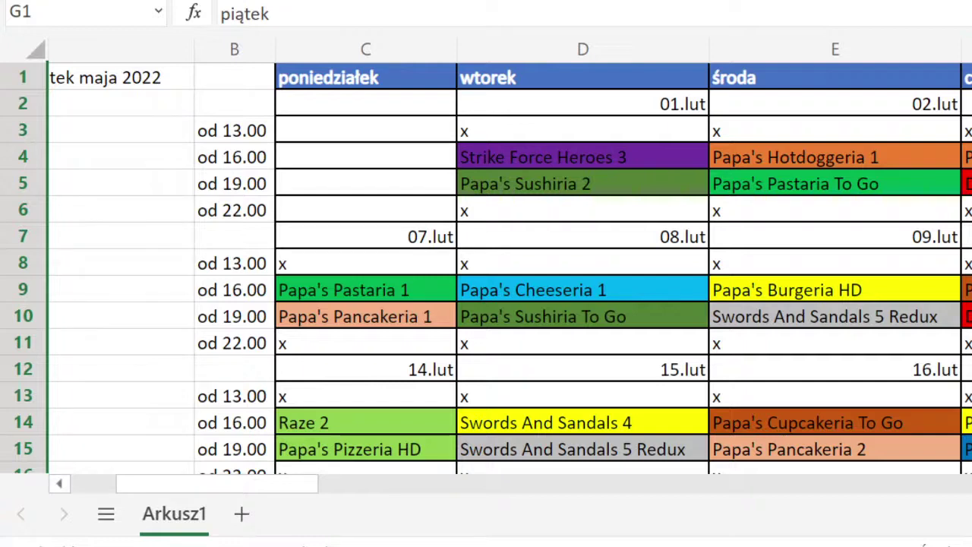
left_click(971, 315)
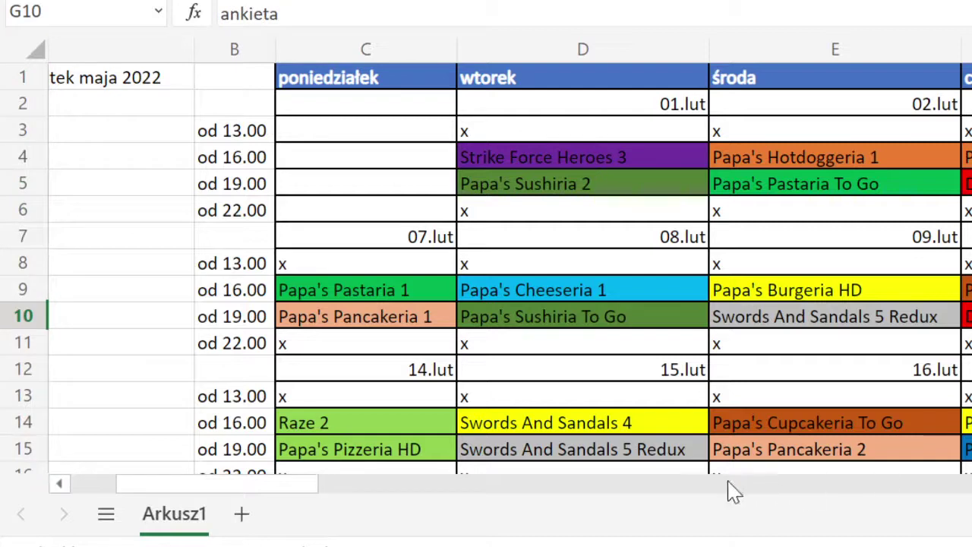
Step: Put x in the Friday 04.lut slot from 13.00 (G3) and shift ankieta and Papa's Bakeria To Go down to G5 and G6
left_click_drag(288, 486, 322, 499)
left_click(967, 133)
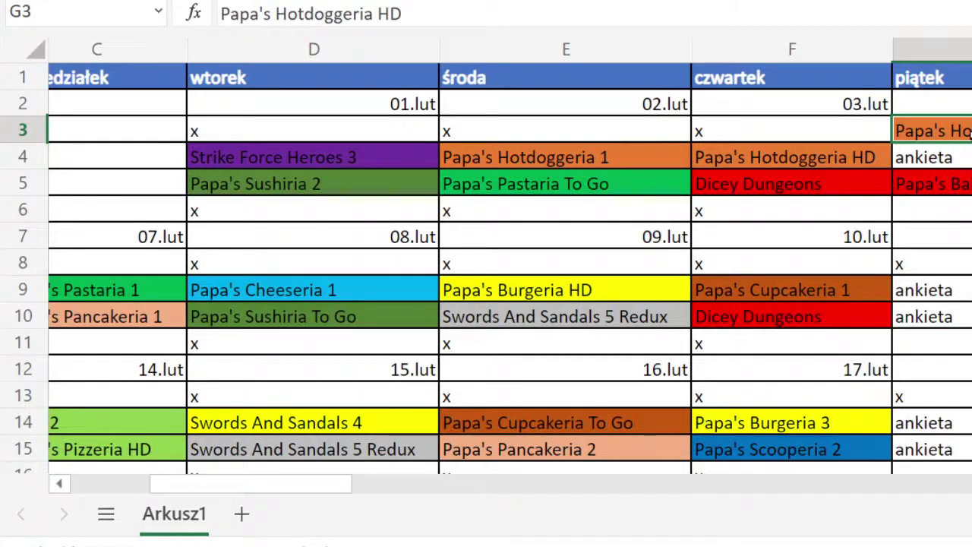
type("x")
left_click(931, 210)
left_click(931, 130)
left_click(863, 134)
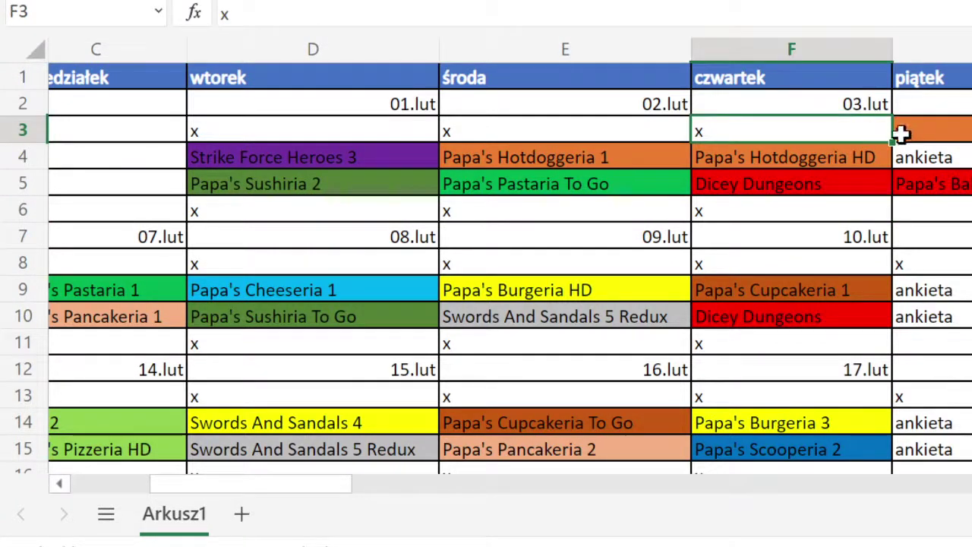
left_click_drag(893, 143, 964, 210)
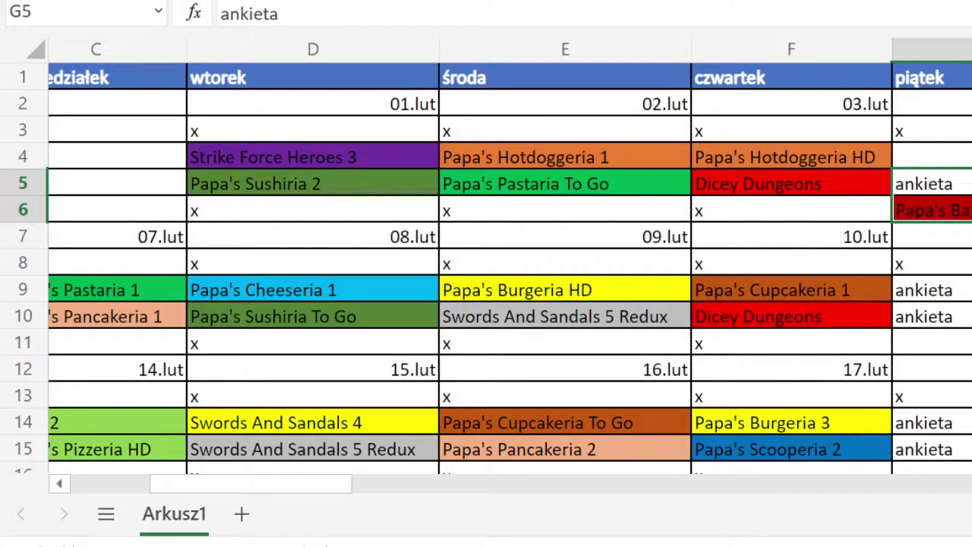
Step: Fill Papa's Hotdoggeria HD from F4 into the Friday 04.lut slot from 16.00 (G4)
key("Up")
left_click(828, 158)
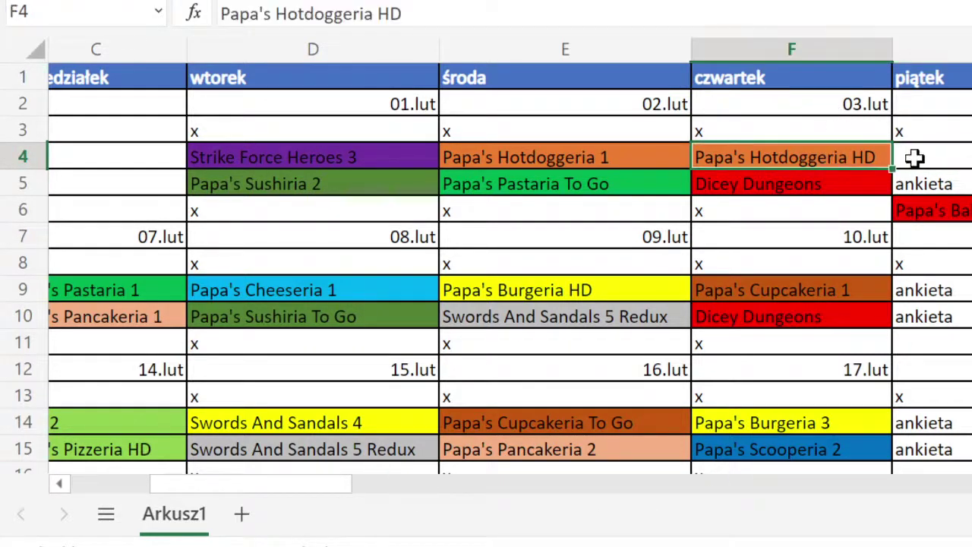
left_click_drag(892, 169, 970, 155)
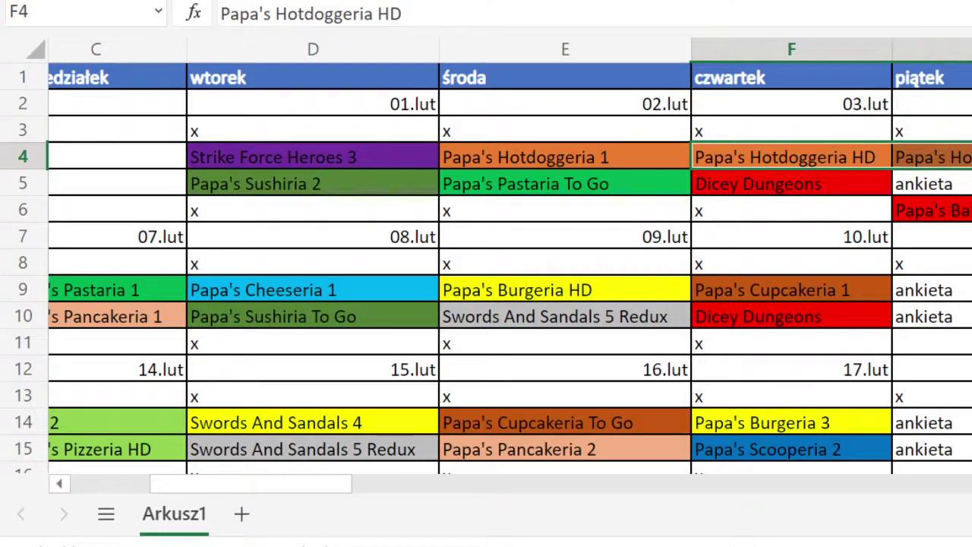
left_click(934, 342)
Step: Set the monthly episode count of Papa's Hotdoggeria HD to 2 in W5
left_click_drag(293, 482, 855, 418)
left_click(788, 176)
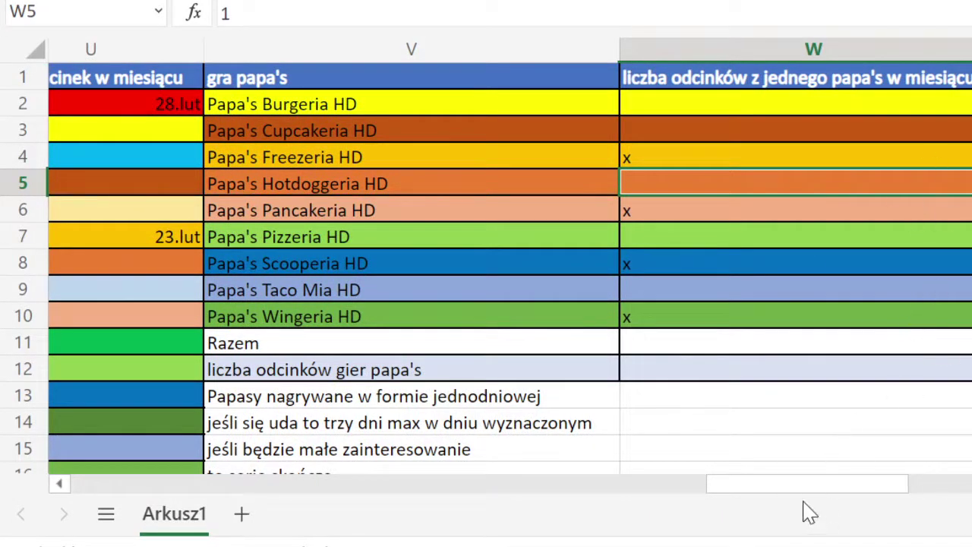
left_click_drag(797, 487, 822, 451)
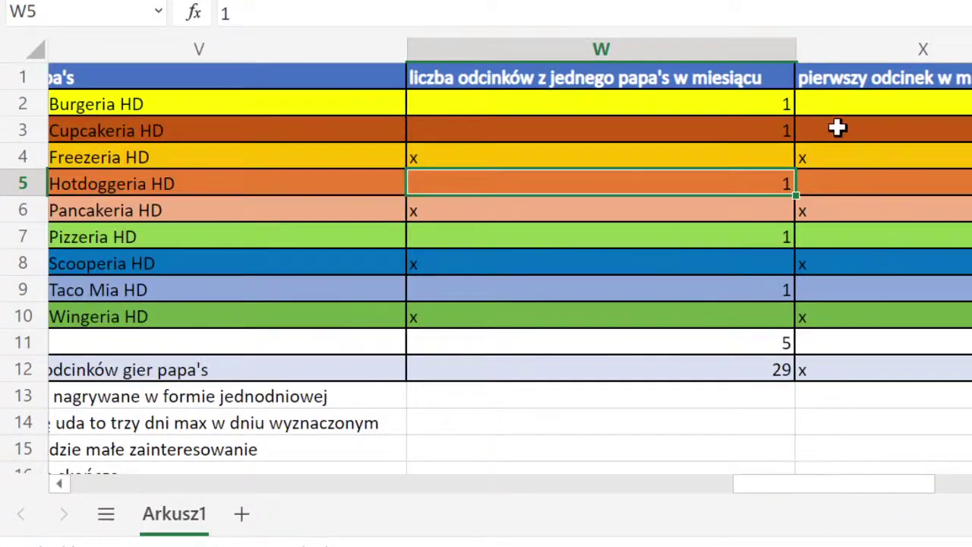
type("2")
Step: Head column Y of the Papa's HD games table with "drugi odcinek w miesiącu", copied from AC1 into Y1
left_click(873, 397)
left_click(922, 49)
left_click_drag(922, 49, 935, 198)
left_click_drag(968, 484, 848, 486)
scroll(885, 483, "right", 5)
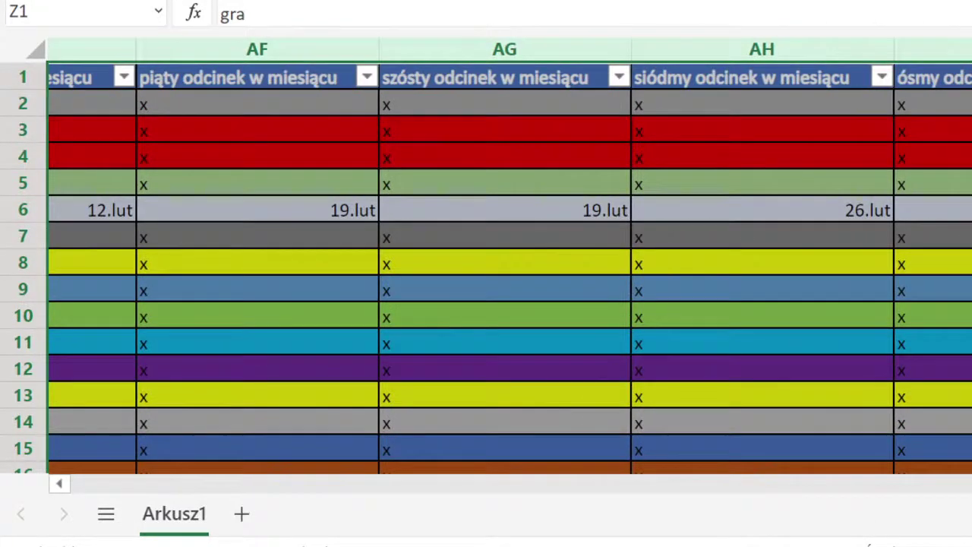
left_click(932, 467)
scroll(508, 268, "left", 3)
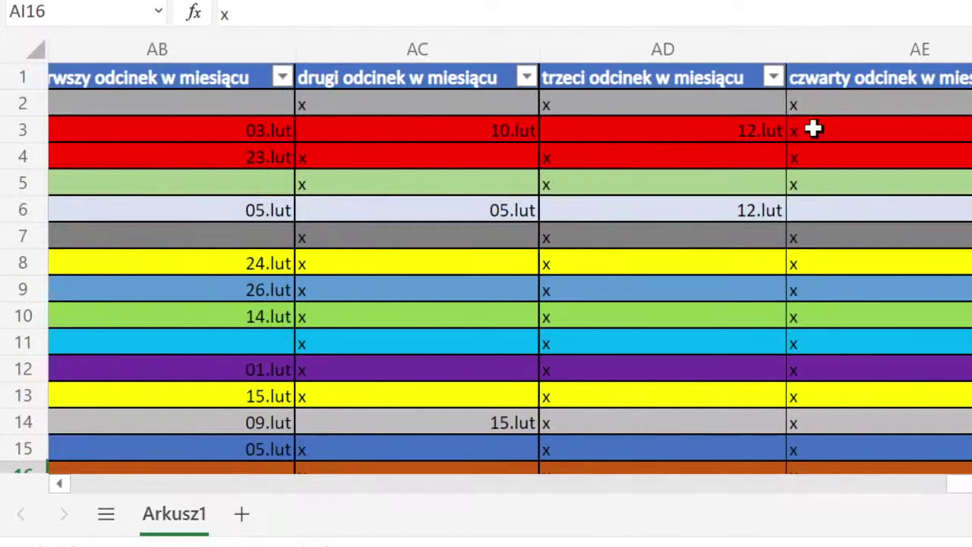
left_click(455, 76)
right_click(432, 76)
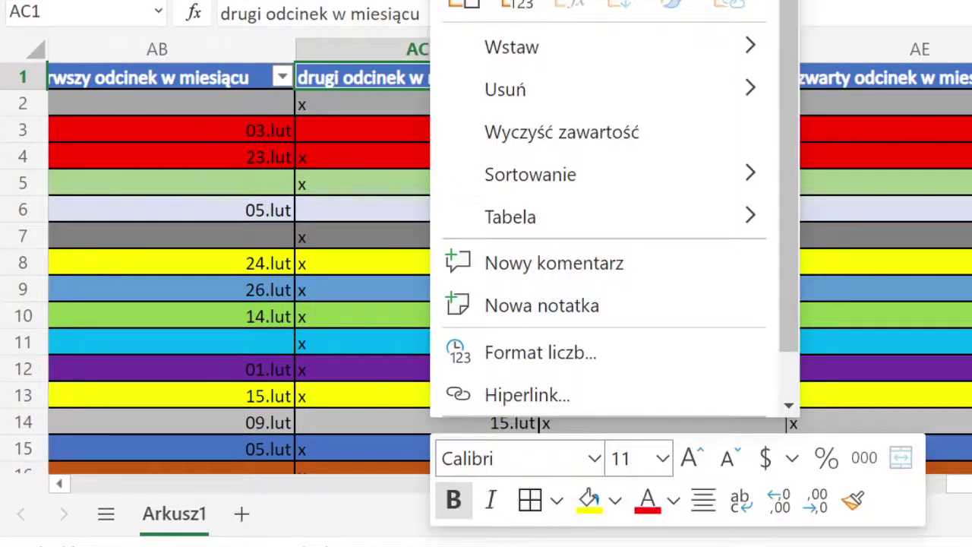
key("ctrl+c")
left_click_drag(962, 483, 827, 461)
scroll(833, 469, "left", 3)
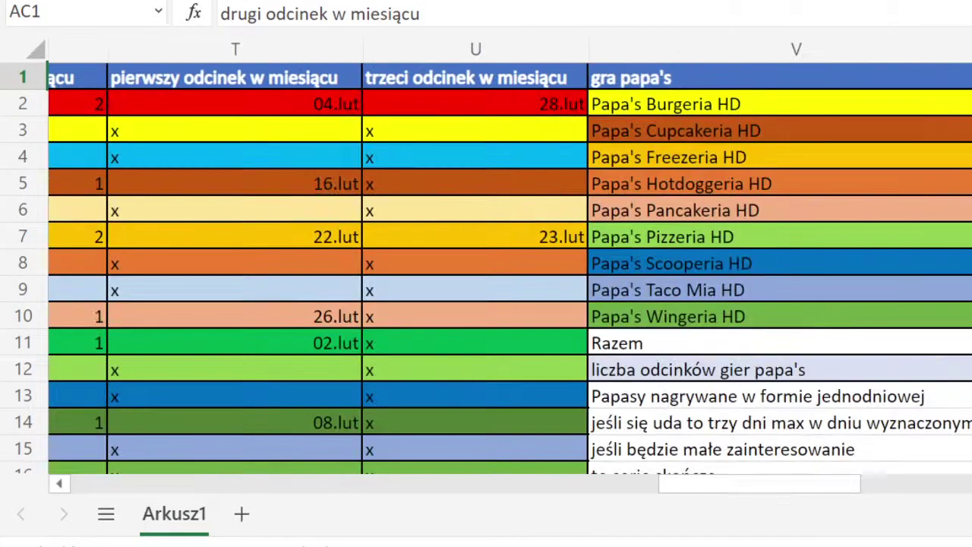
left_click_drag(733, 486, 789, 490)
left_click(969, 76)
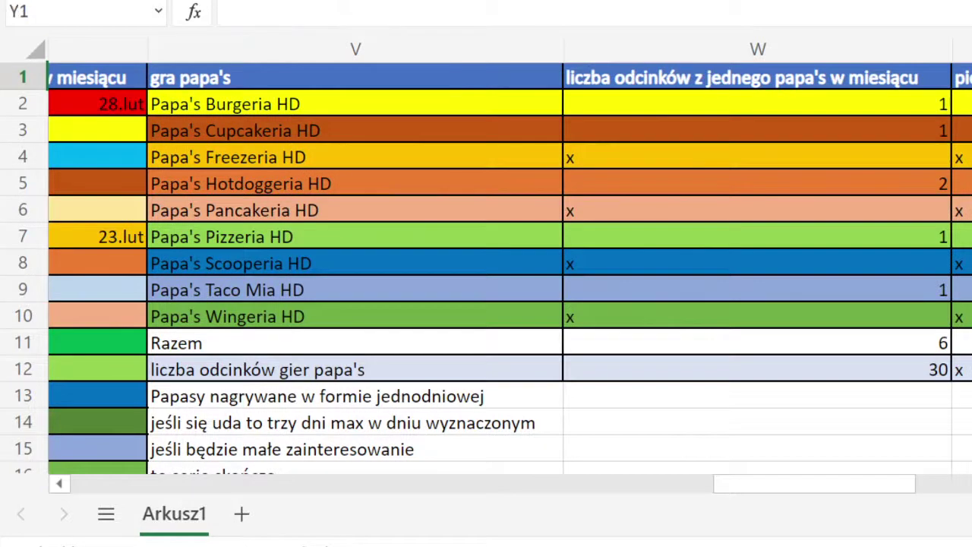
left_click(968, 130)
left_click(968, 76)
Step: Extend the row formatting of X2:X12 into column Y and mark the upper games without a second episode with x
left_click_drag(962, 103, 961, 369)
key("shift+Right")
key("shift+Left")
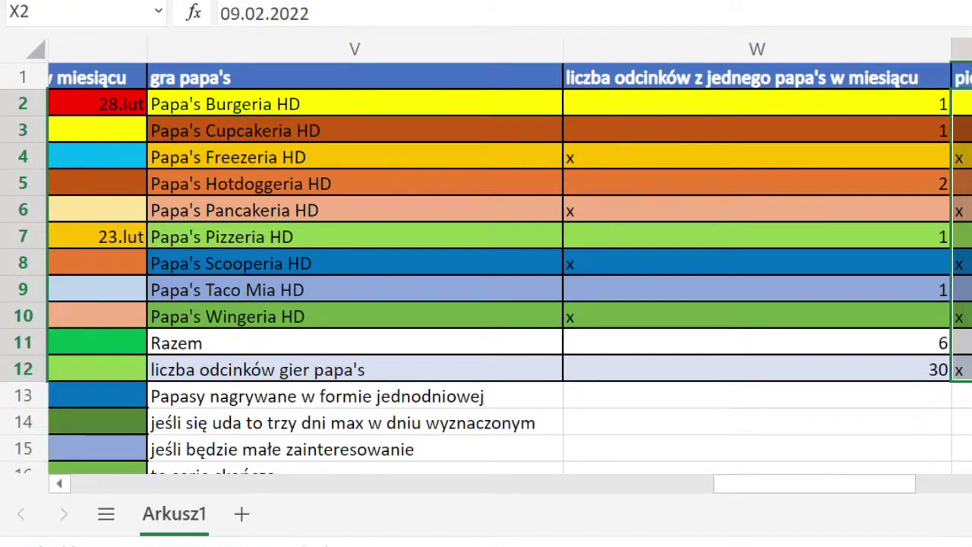
key("Right")
key("Down")
key("Down")
key("Down")
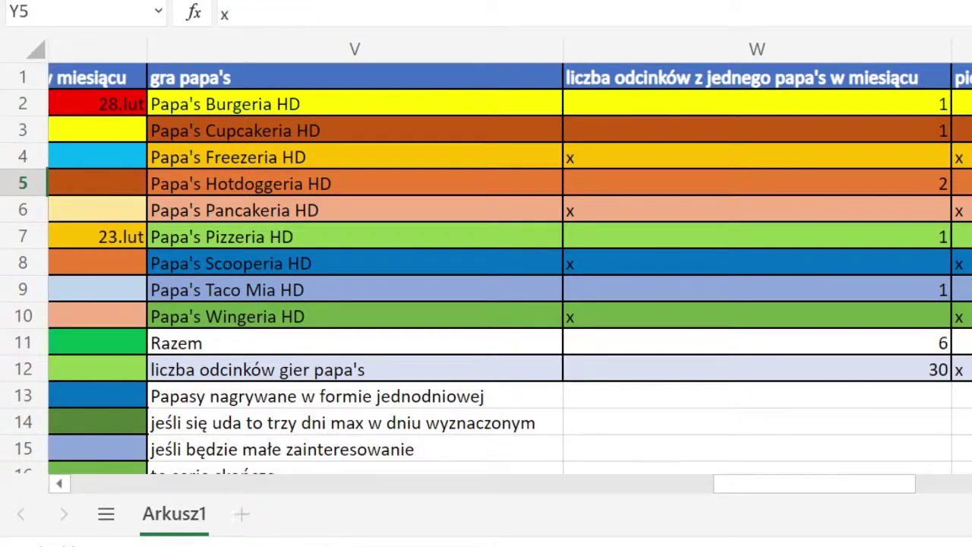
Step: Enter 4.02 as the second episode date of Papa's Hotdoggeria HD in Y5
key("Down")
key("Down")
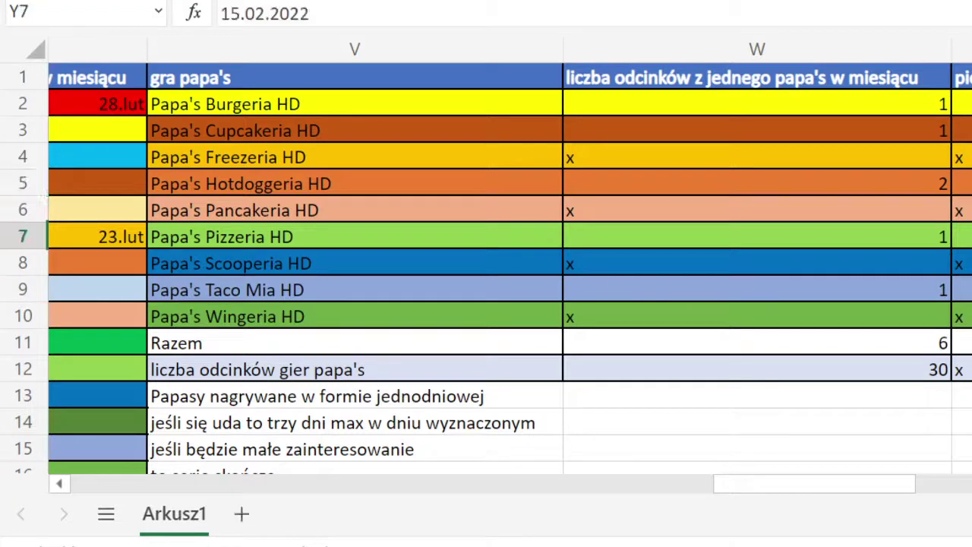
key("Up")
key("Up")
type("4")
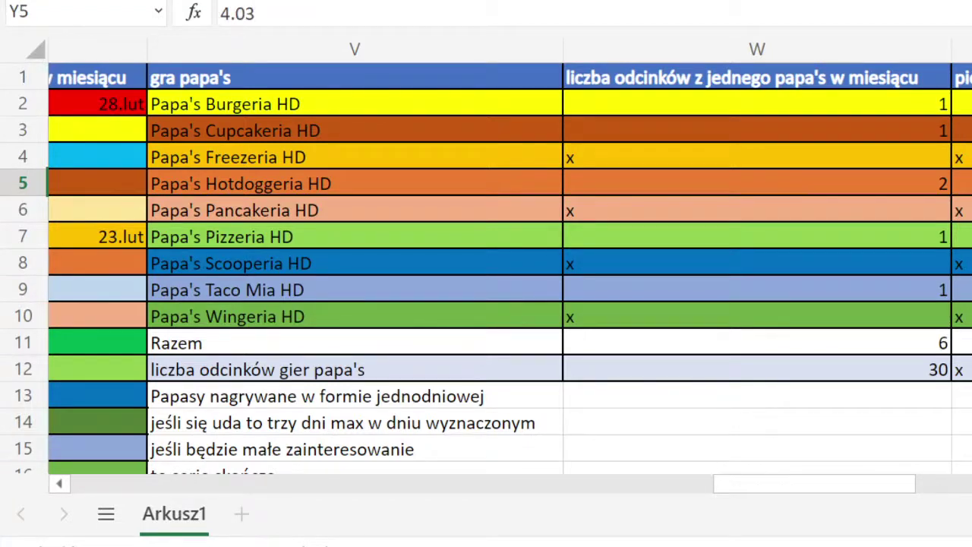
type(".02")
Step: Mark the second episode of the remaining HD games below Papa's Hotdoggeria HD with x in column Y
key("Down")
key("Down")
key("Down")
key("Down")
key("Down")
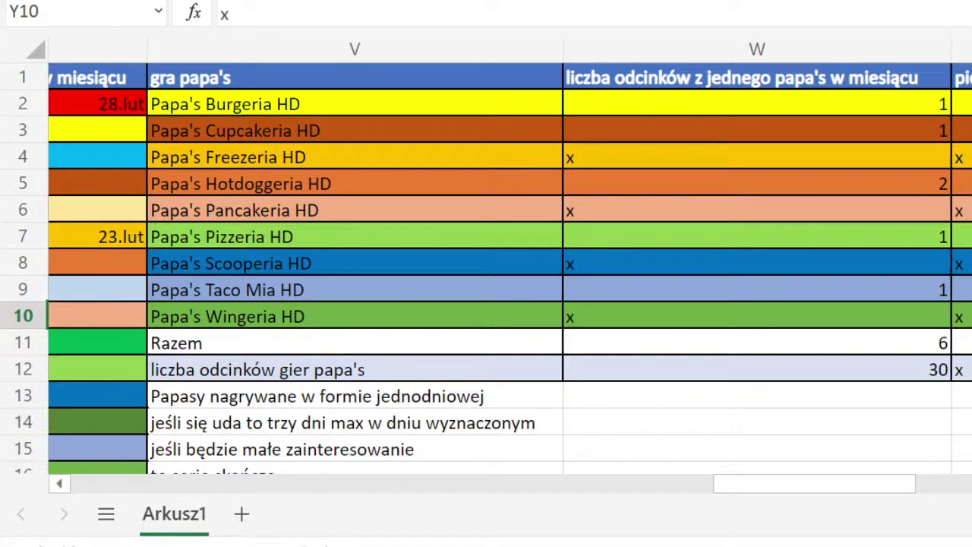
Step: Copy Raze 2 from C14 into the Friday 04.lut slot from 19.00 (G5)
left_click_drag(796, 482, 274, 471)
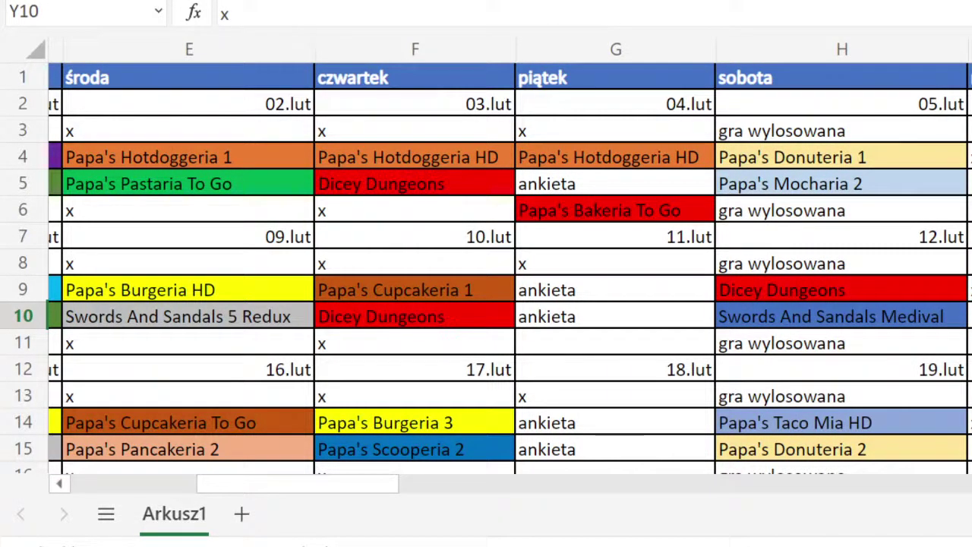
left_click_drag(364, 488, 296, 490)
left_click(277, 431)
right_click(277, 431)
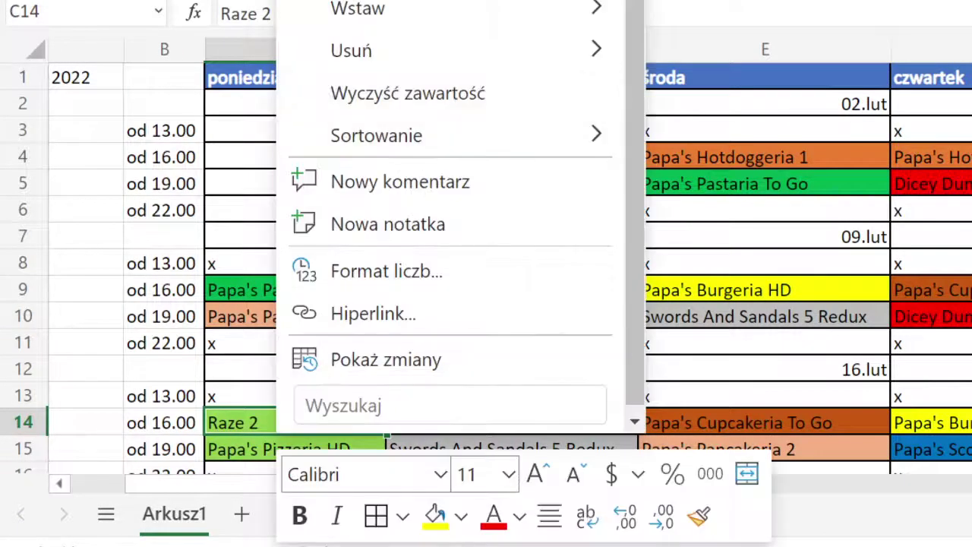
left_click(480, 0)
left_click(971, 183)
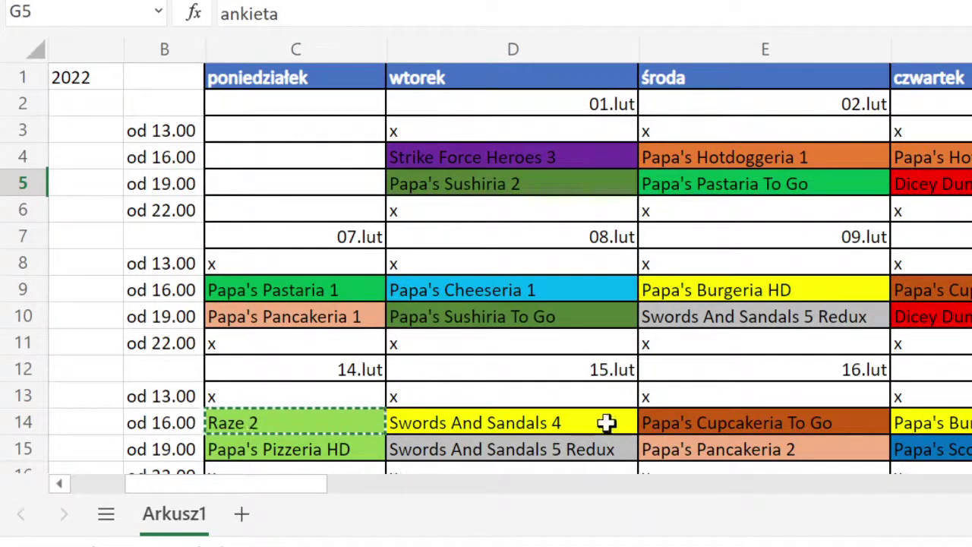
left_click_drag(310, 488, 876, 484)
key("ctrl+v")
Step: Set Raze 2's monthly episode count to 2 and enter 4.02 and 14.02 as its first and second episode dates
left_click(867, 315)
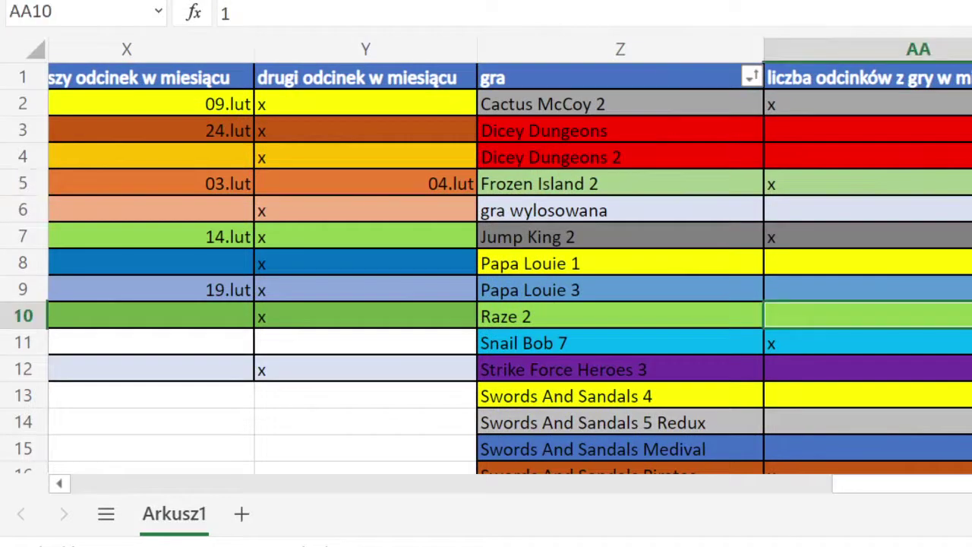
type("2")
key("Tab")
key("Tab")
key("shift+Tab")
type("4")
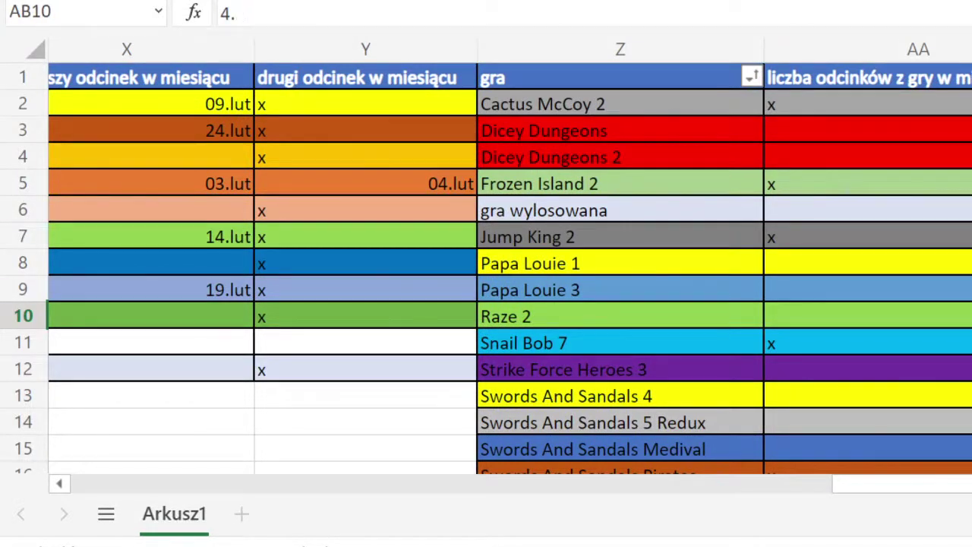
type("02")
key("Tab")
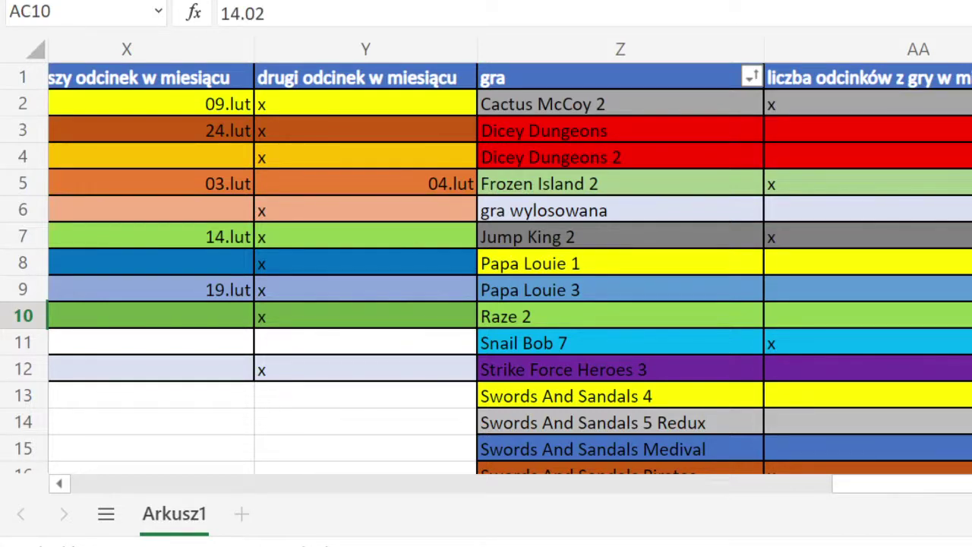
key("Return")
key("Down")
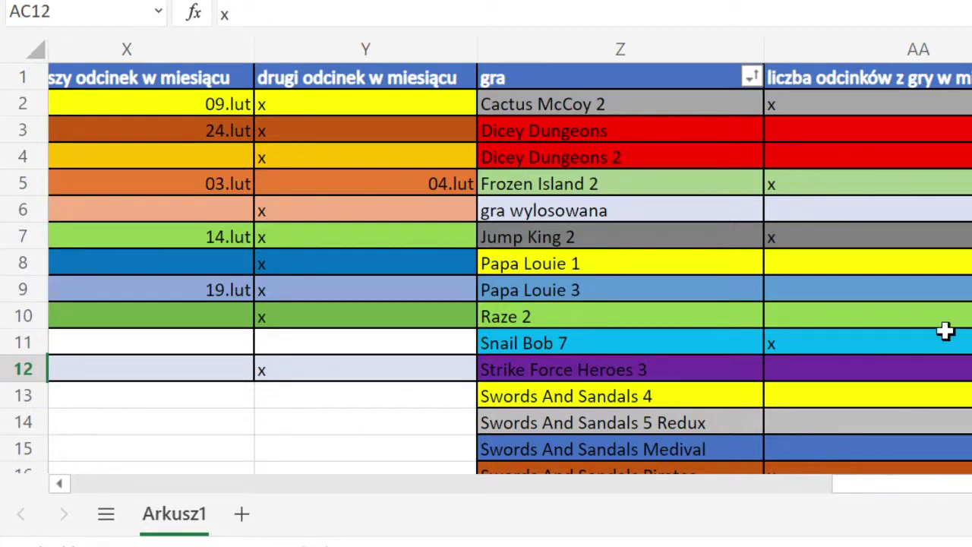
Step: Copy Papa's Hotdoggeria To Go from R8 into the Friday 11.lut slot from 16.00 (G9)
left_click_drag(916, 476, 224, 413)
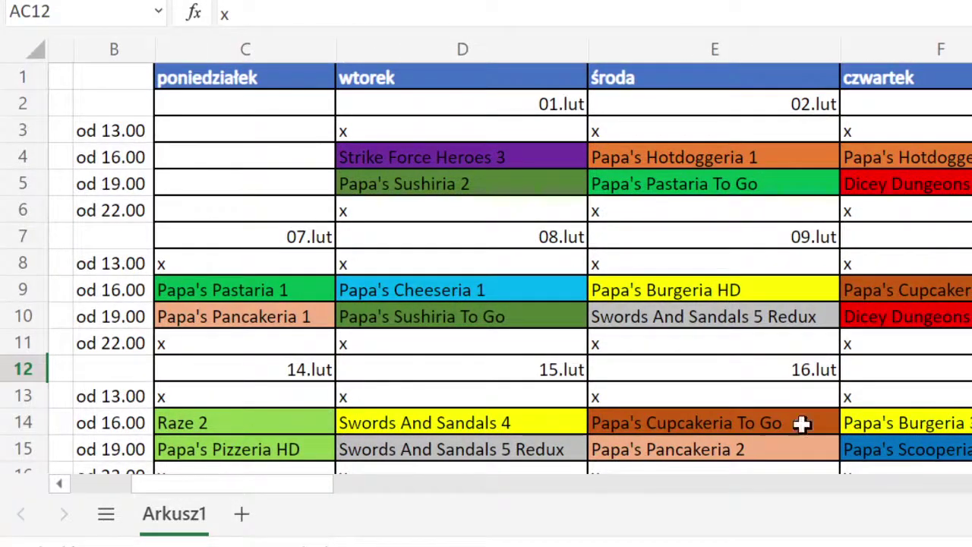
left_click_drag(256, 483, 647, 476)
left_click(778, 254)
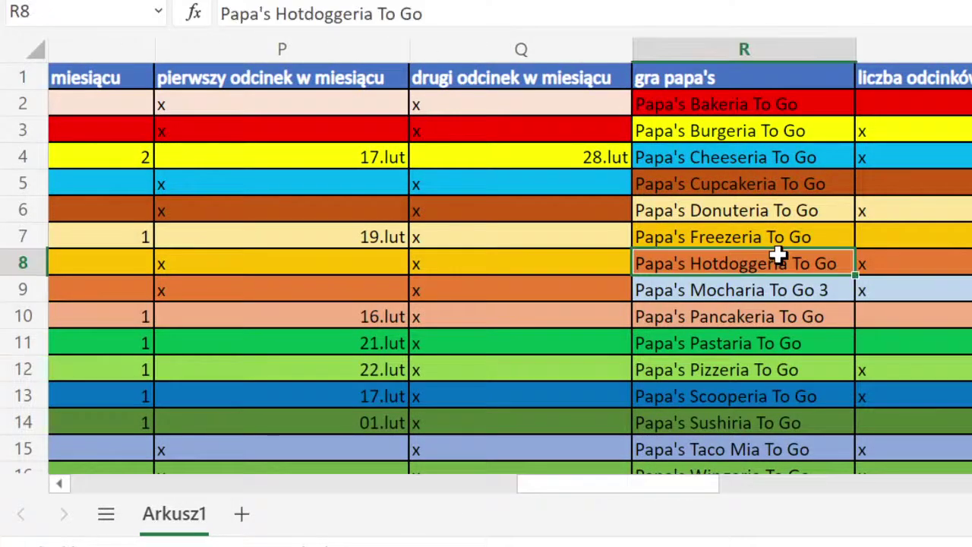
right_click(776, 258)
left_click(858, 8)
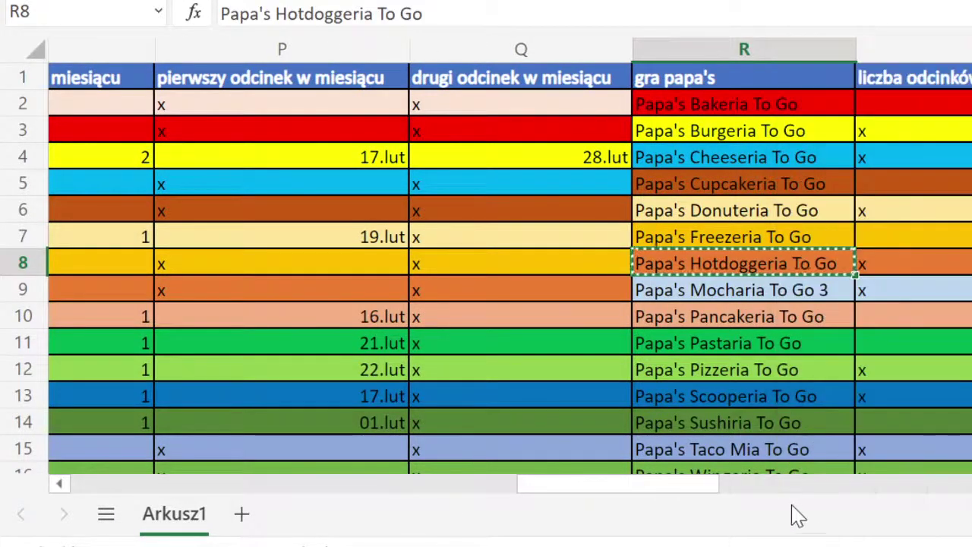
left_click_drag(592, 483, 213, 471)
left_click(971, 290)
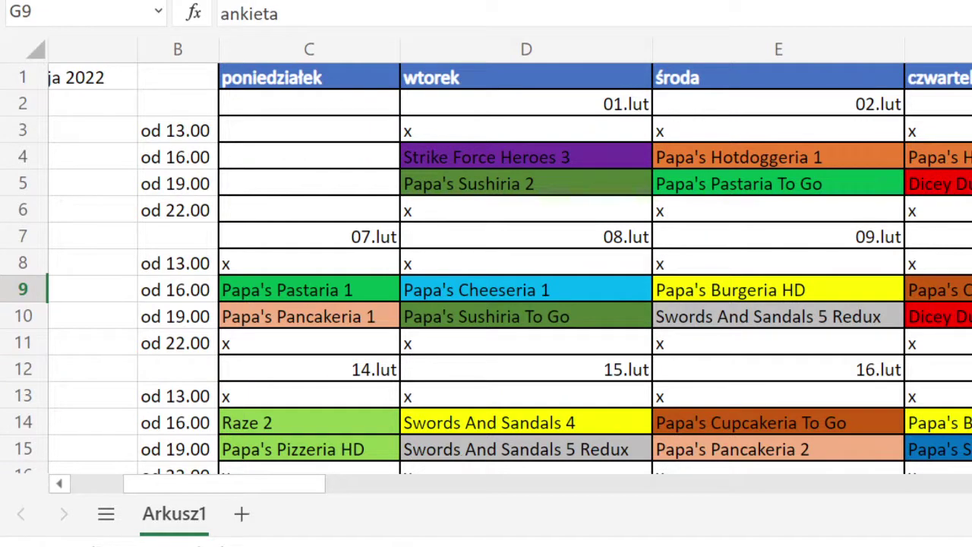
left_click(971, 49)
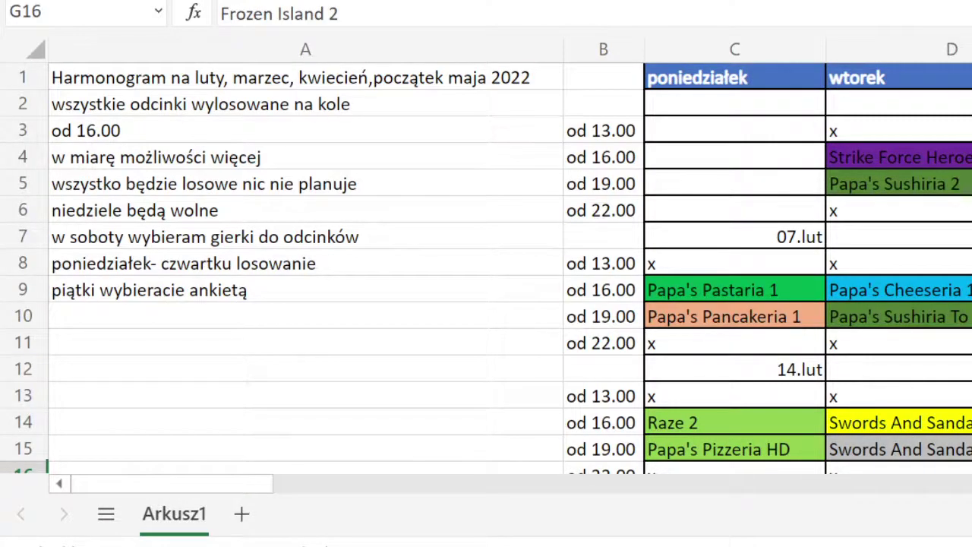
Step: Review the February schedule across all weekdays and weeks, including the Friday slots
scroll(261, 395, "down", 2)
scroll(277, 369, "up", 2)
scroll(277, 369, "down", 3)
scroll(278, 369, "up", 2)
scroll(278, 369, "down", 4)
scroll(279, 368, "up", 6)
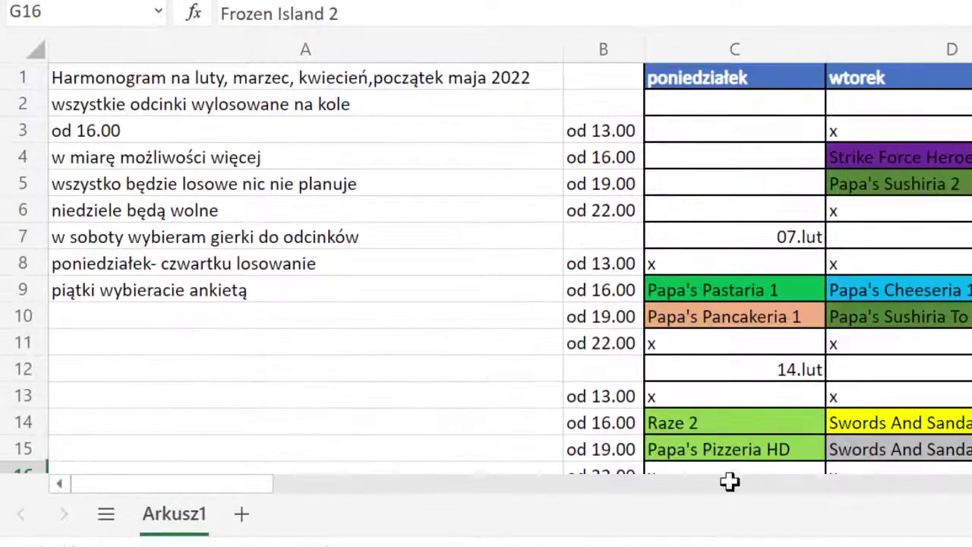
left_click_drag(195, 490, 265, 488)
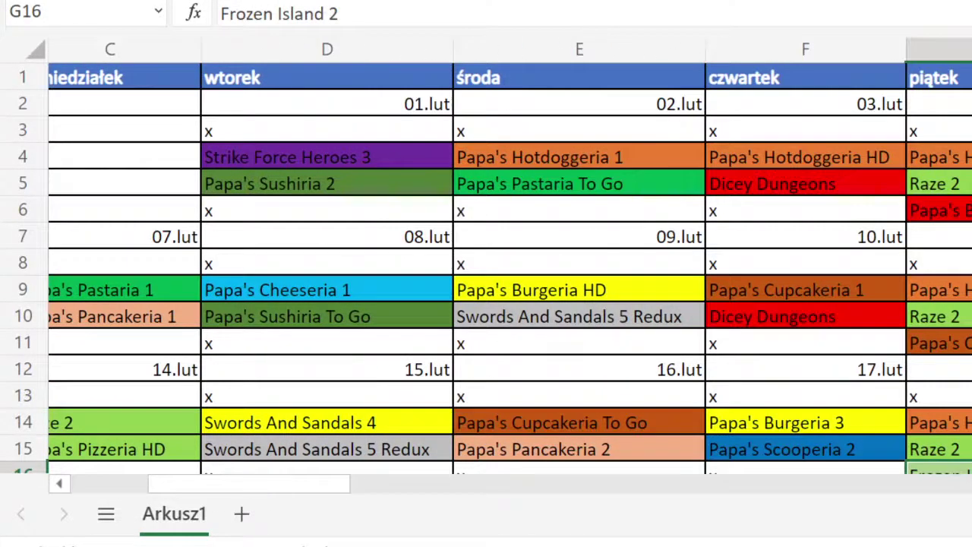
scroll(568, 387, "down", 3)
scroll(770, 354, "up", 3)
scroll(770, 355, "down", 4)
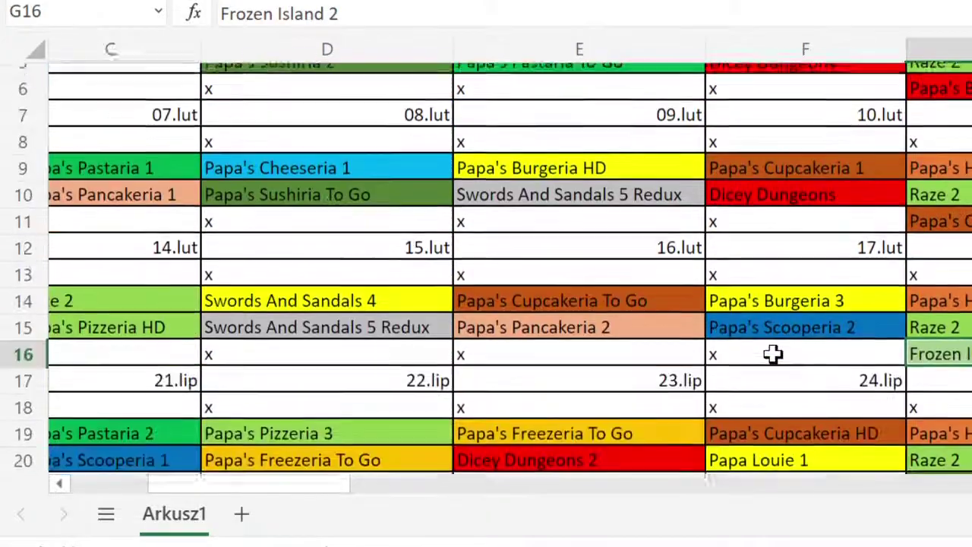
scroll(771, 354, "up", 4)
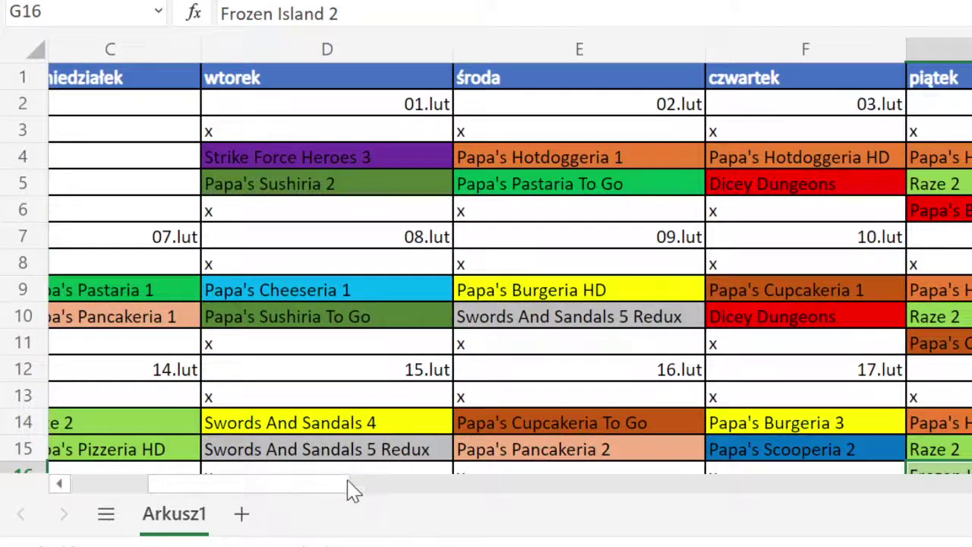
left_click_drag(363, 484, 413, 484)
scroll(800, 193, "down", 5)
scroll(883, 193, "up", 5)
left_click_drag(393, 486, 524, 466)
scroll(900, 281, "down", 1)
scroll(901, 282, "up", 1)
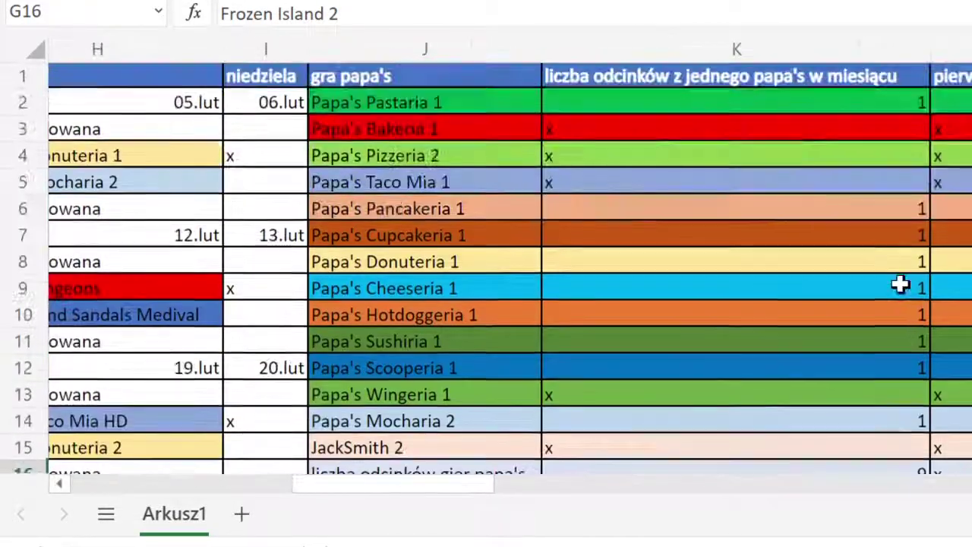
Step: Examine the per-game tables' episode counts and dates down to the monthly totals
left_click_drag(385, 489, 803, 448)
scroll(809, 260, "down", 5)
scroll(842, 248, "up", 5)
scroll(965, 185, "down", 3)
scroll(962, 184, "up", 3)
scroll(942, 245, "down", 1)
scroll(941, 245, "left", 1)
scroll(940, 240, "up", 1)
left_click_drag(855, 484, 964, 474)
scroll(958, 254, "right", 1)
scroll(958, 255, "down", 4)
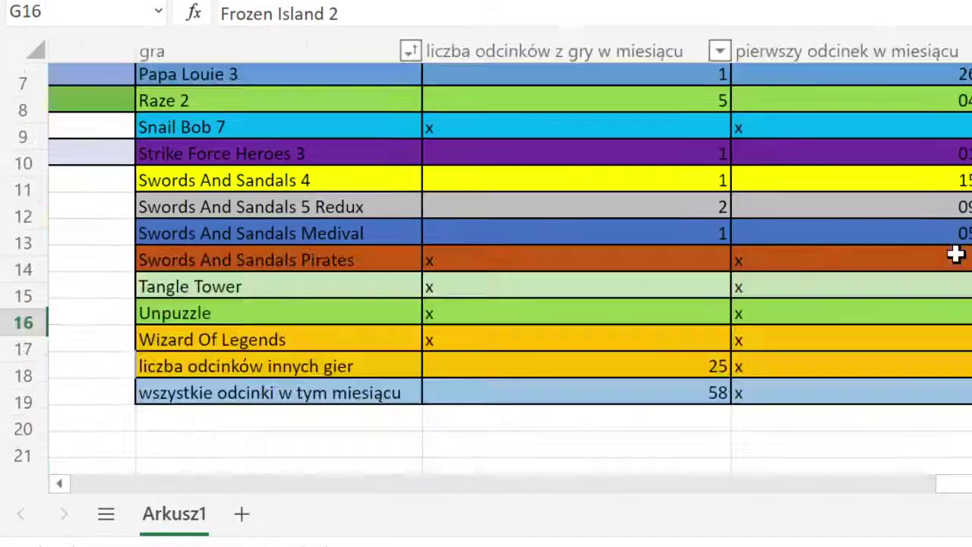
Step: Check the game table's third to sixth episode date columns and the bottom rows for other games' episodes and all episodes this month
scroll(960, 257, "up", 4)
scroll(486, 273, "right", 4)
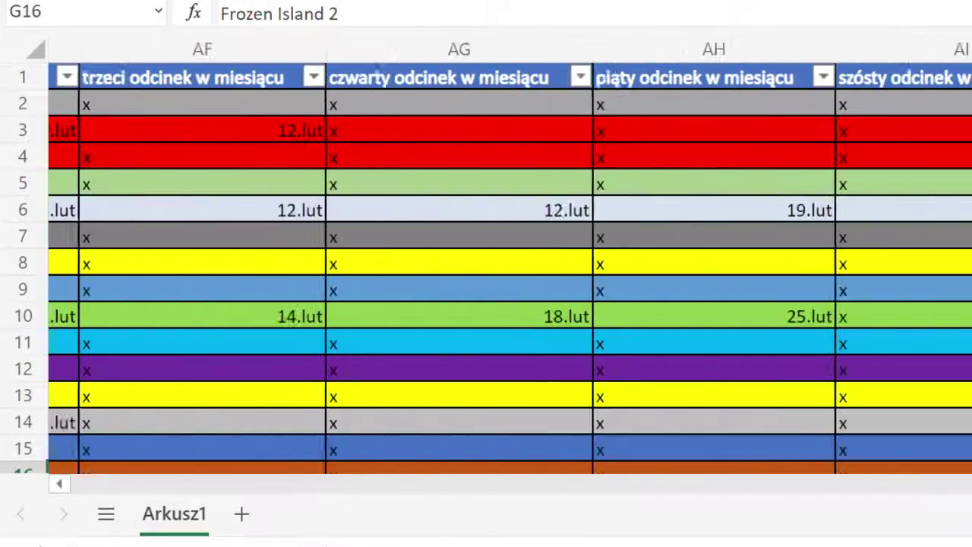
scroll(486, 273, "down", 5)
scroll(486, 273, "up", 5)
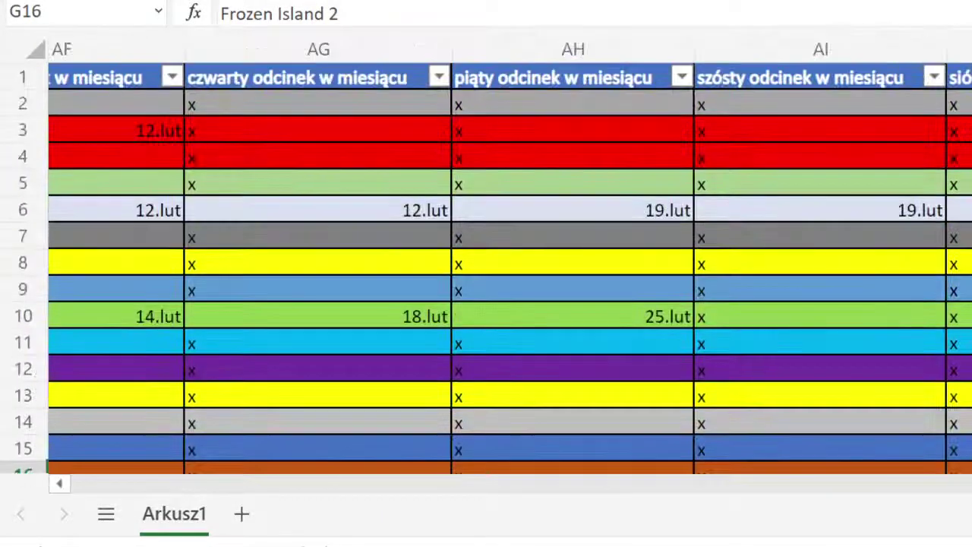
scroll(890, 476, "right", 5)
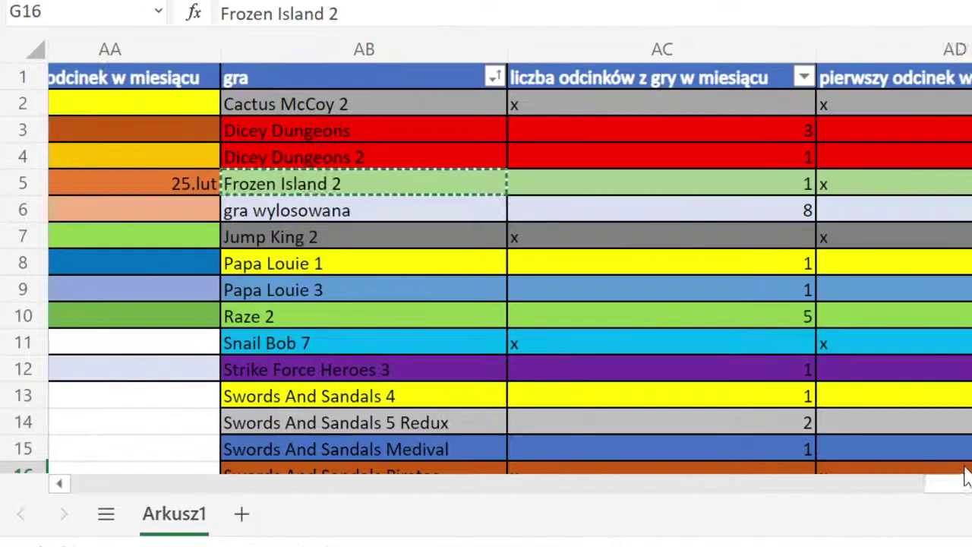
scroll(961, 477, "down", 3)
scroll(822, 345, "down", 1)
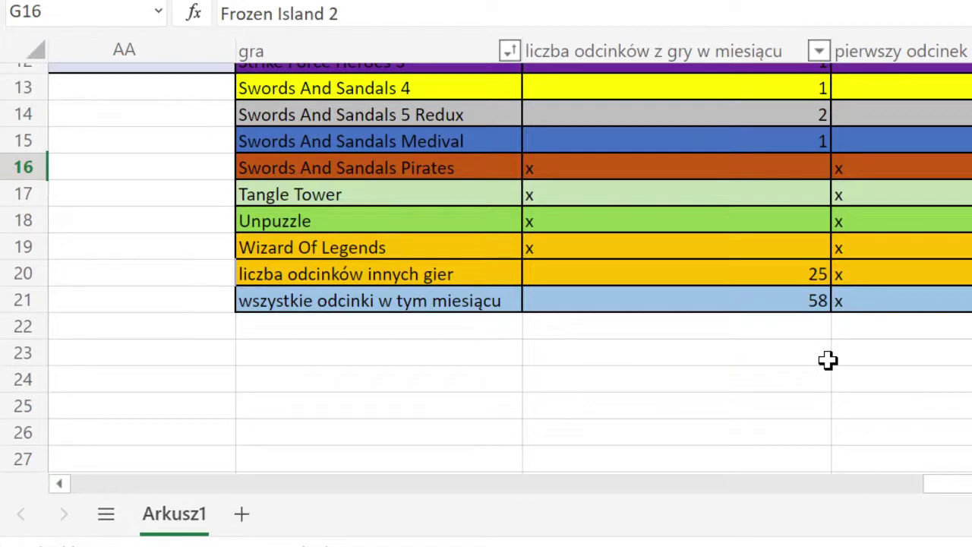
left_click(445, 278)
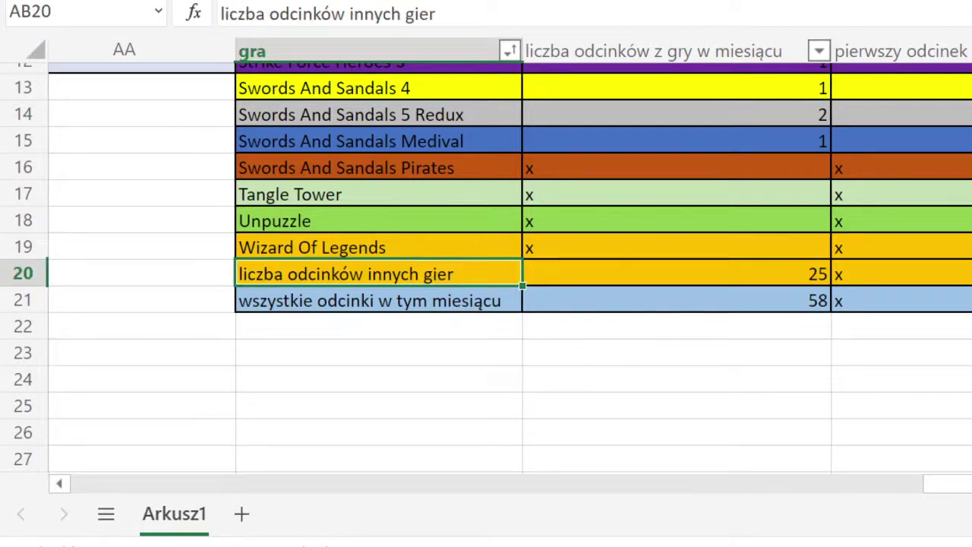
left_click(567, 375)
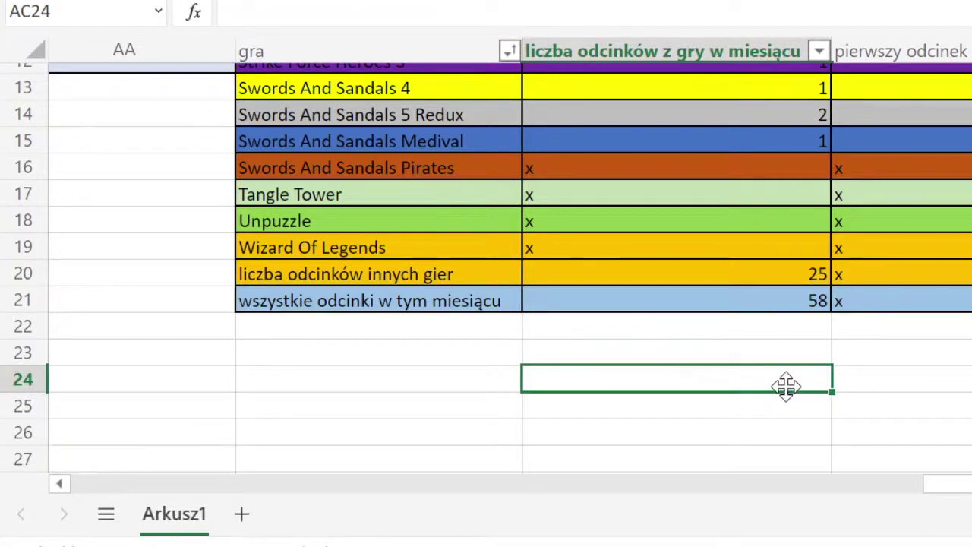